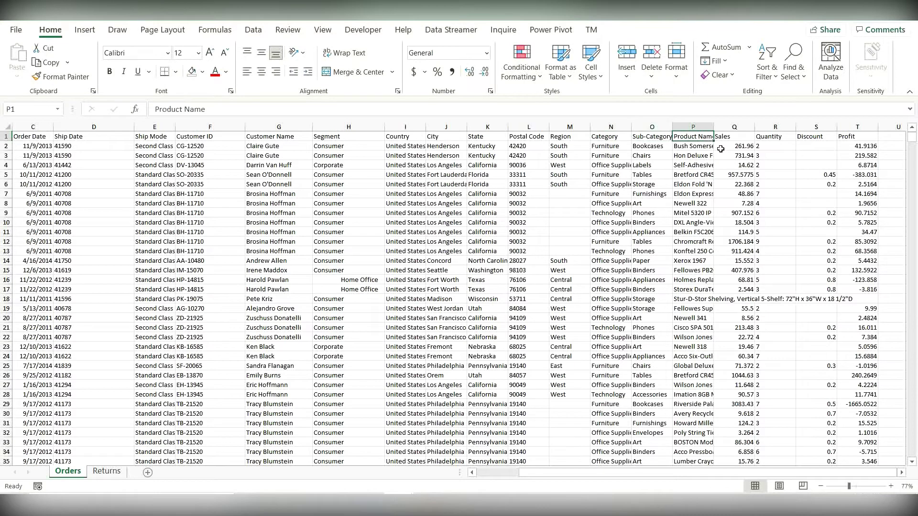
Examine the Orders data, checking the Sales through Profit headings, the blank Region cells from row 7, and the Profit cell in row 18.
left_click_drag(731, 142, 856, 140)
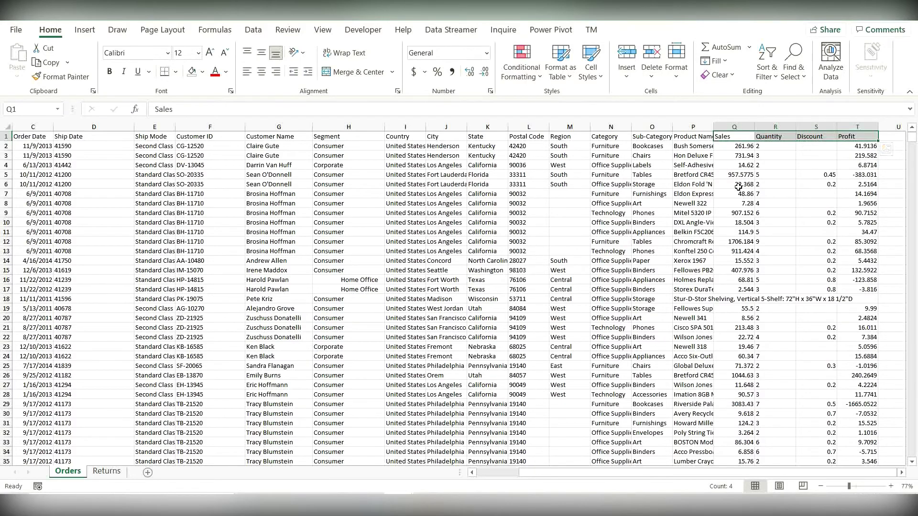
scroll(703, 208, "left", 2)
scroll(167, 304, "down", 1)
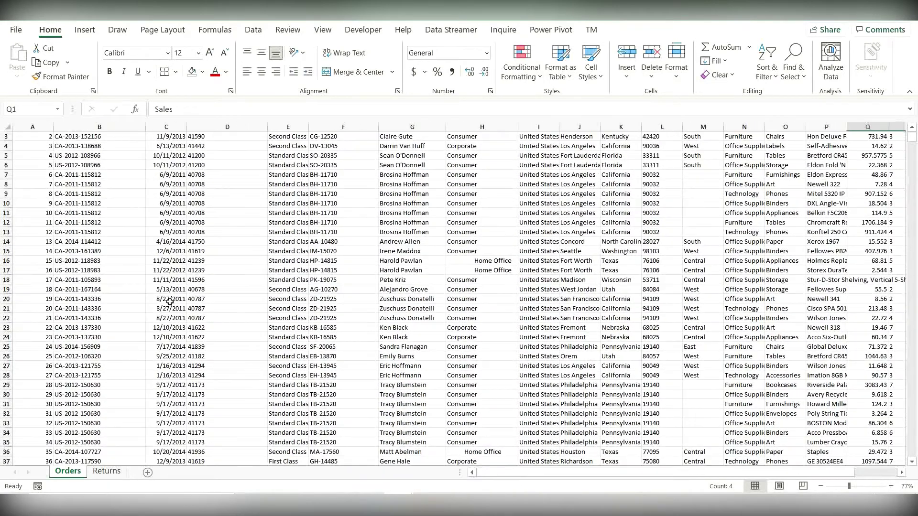
scroll(167, 303, "up", 1)
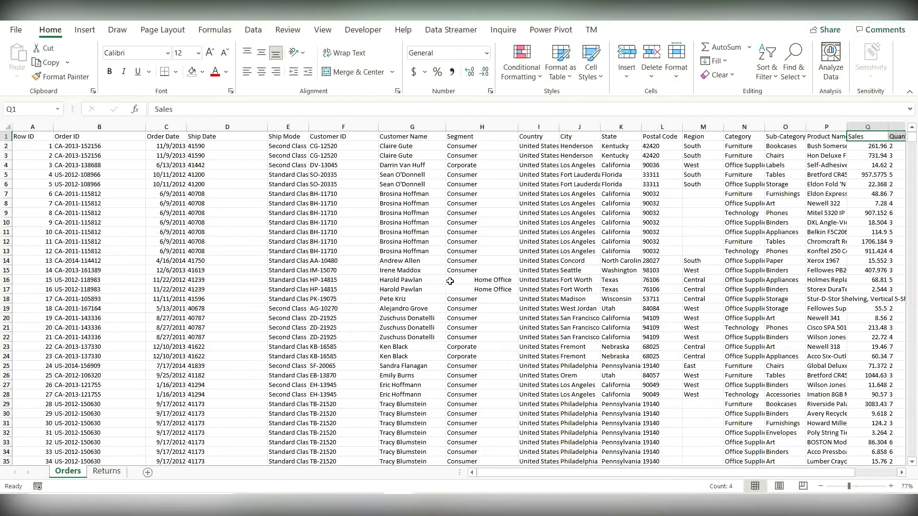
left_click_drag(693, 196, 696, 254)
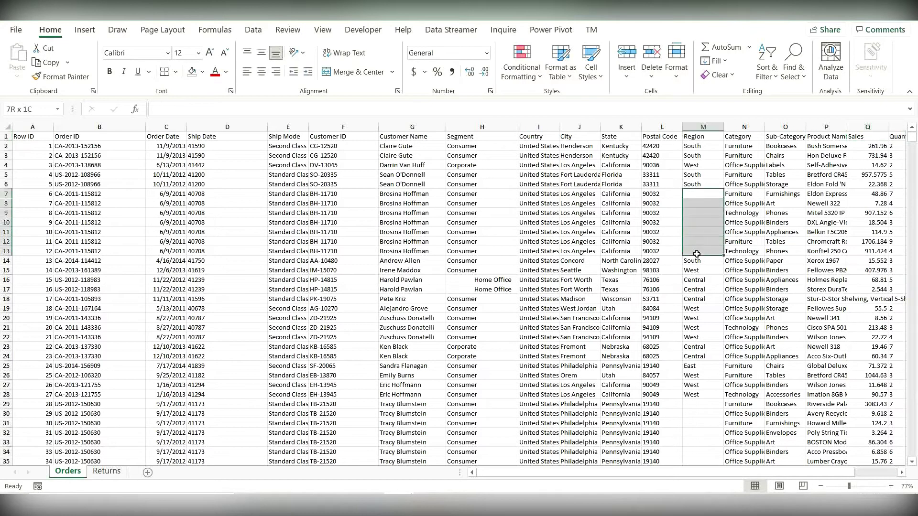
scroll(764, 351, "right", 3)
scroll(764, 351, "right", 1)
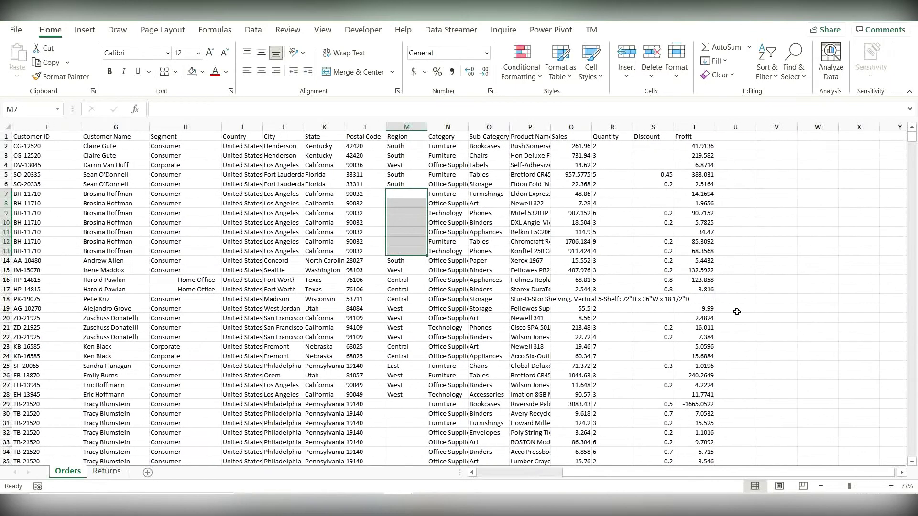
left_click(697, 300)
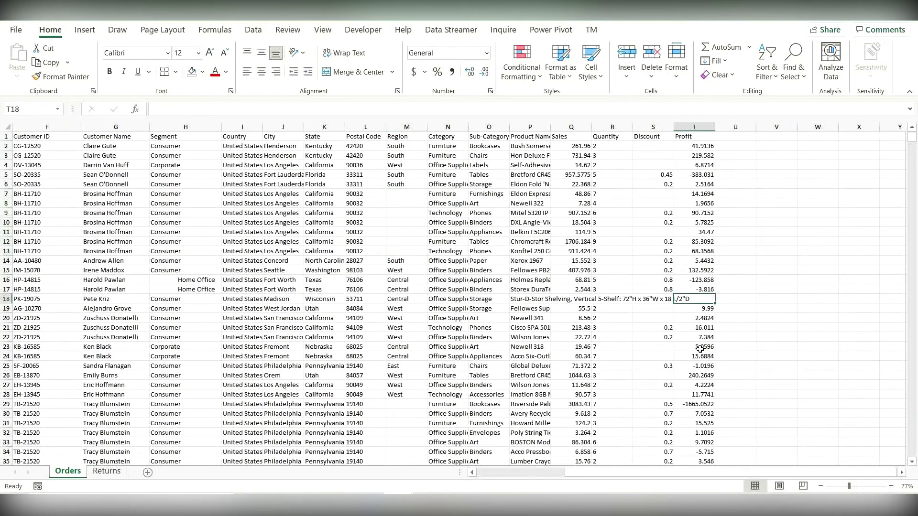
scroll(700, 349, "left", 5)
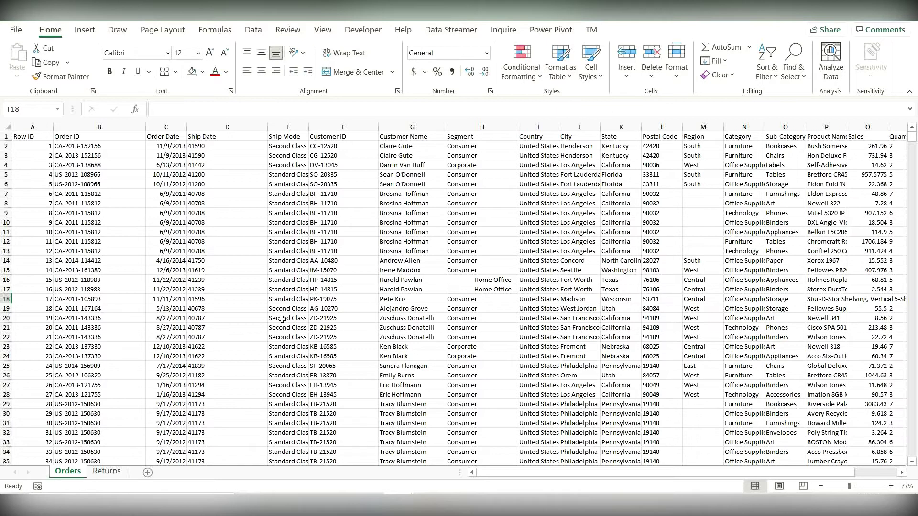
Add filters to the header row of the Orders sheet.
left_click(7, 136)
left_click(767, 71)
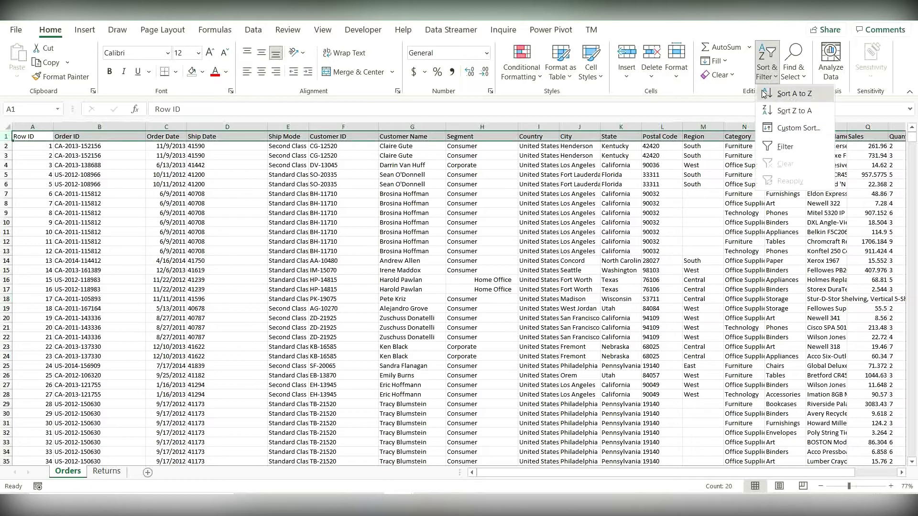
left_click(777, 142)
left_click(133, 186)
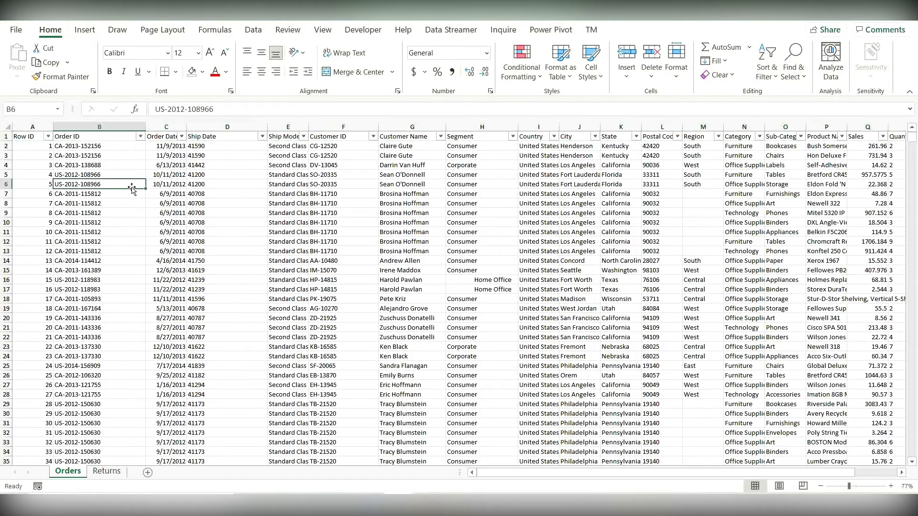
Inspect the Row ID and Order ID filter values through to the end of each list, leaving both columns unfiltered.
left_click(49, 137)
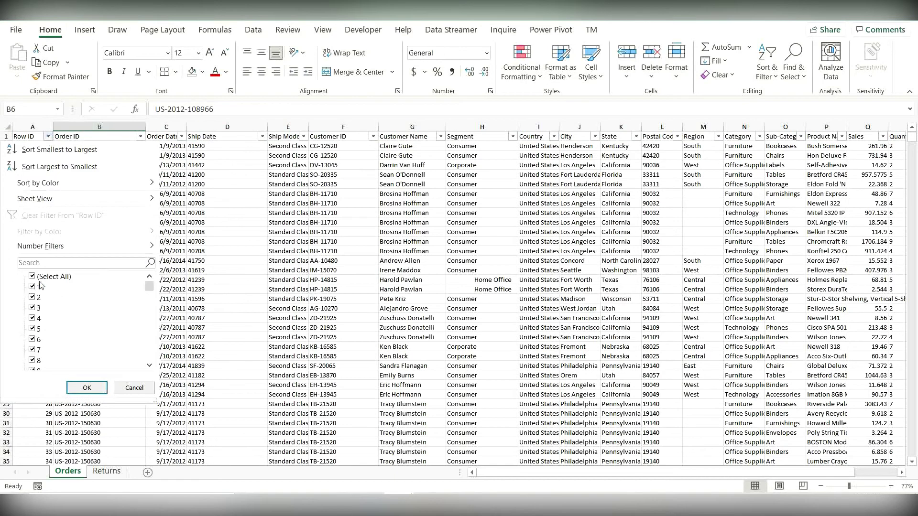
left_click_drag(152, 290, 152, 363)
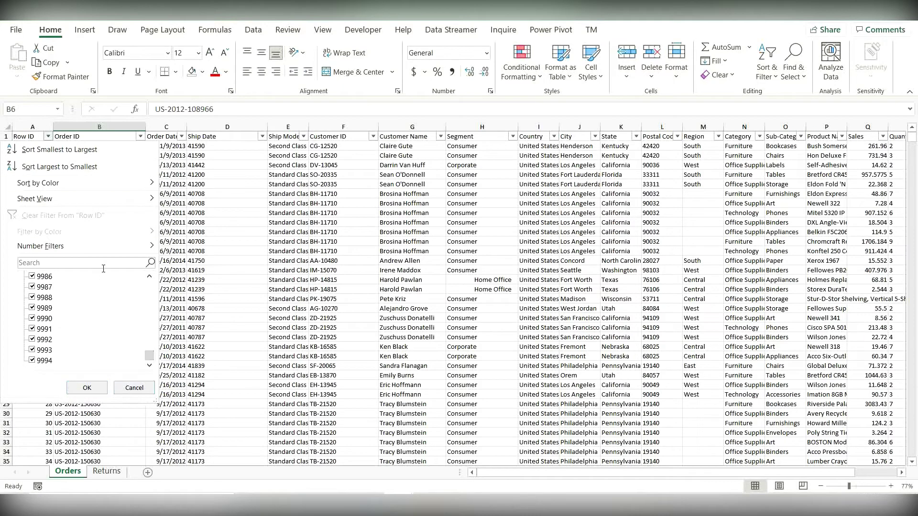
left_click(86, 388)
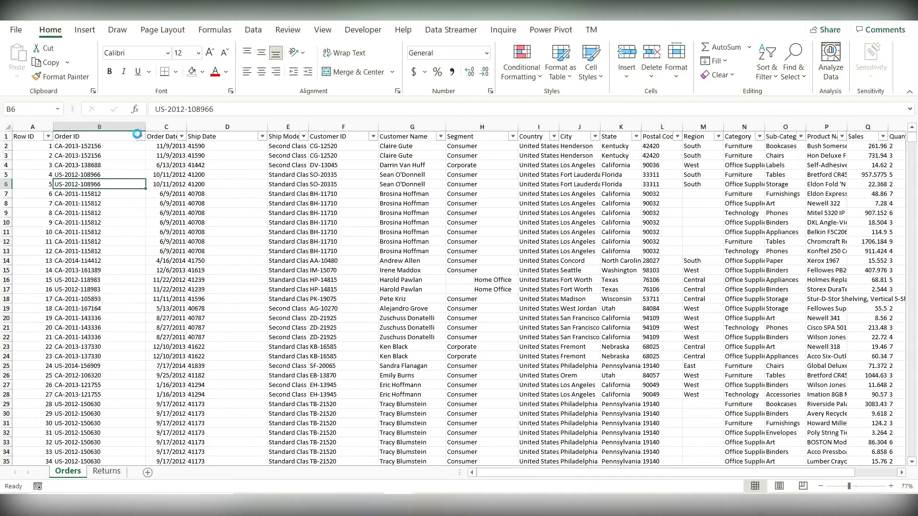
left_click(140, 136)
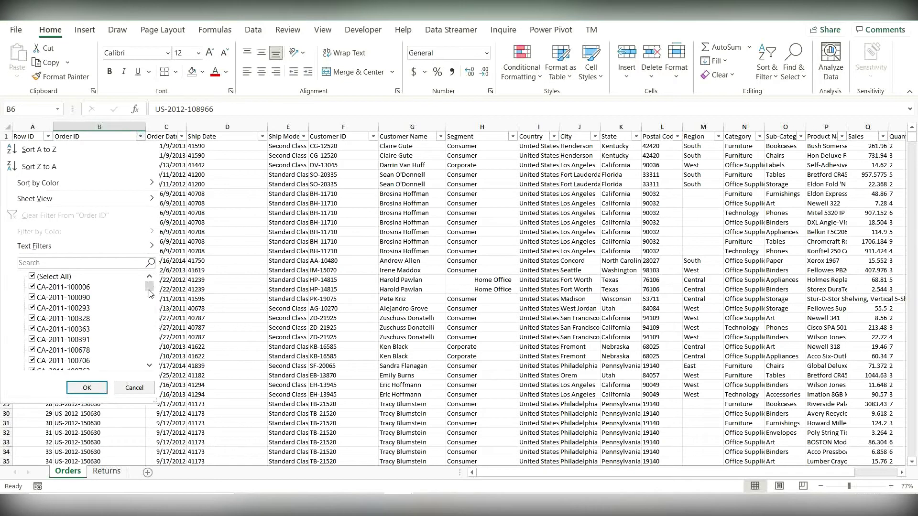
left_click_drag(149, 292, 145, 373)
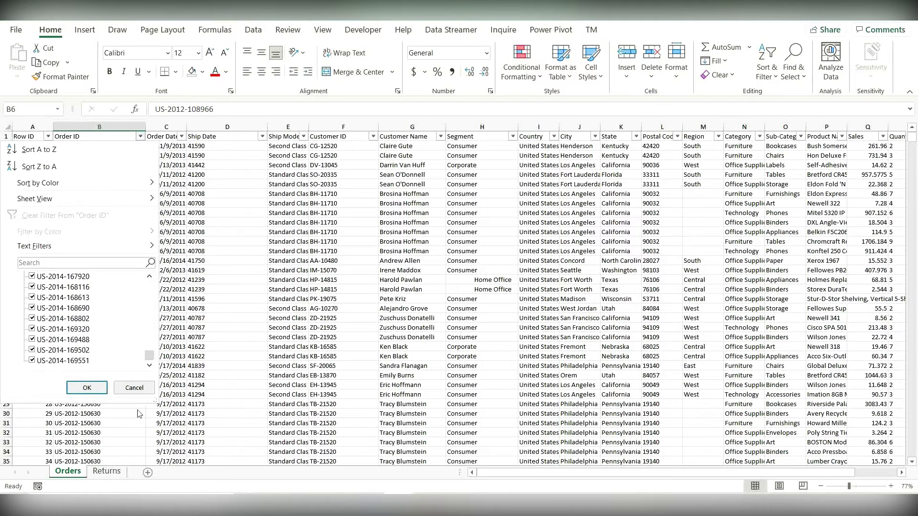
left_click(144, 390)
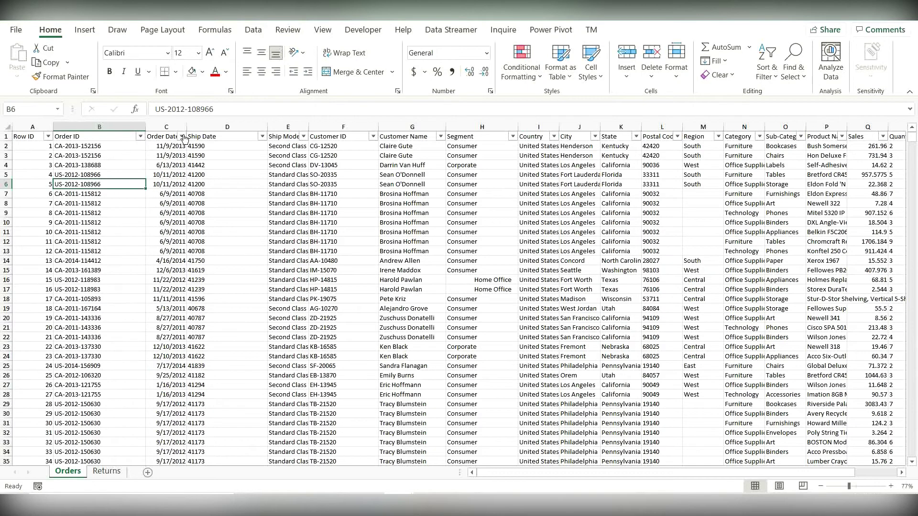
Inspect the Order Date filter values by year, expanding 2014 and its February days, without applying a filter.
left_click(182, 138)
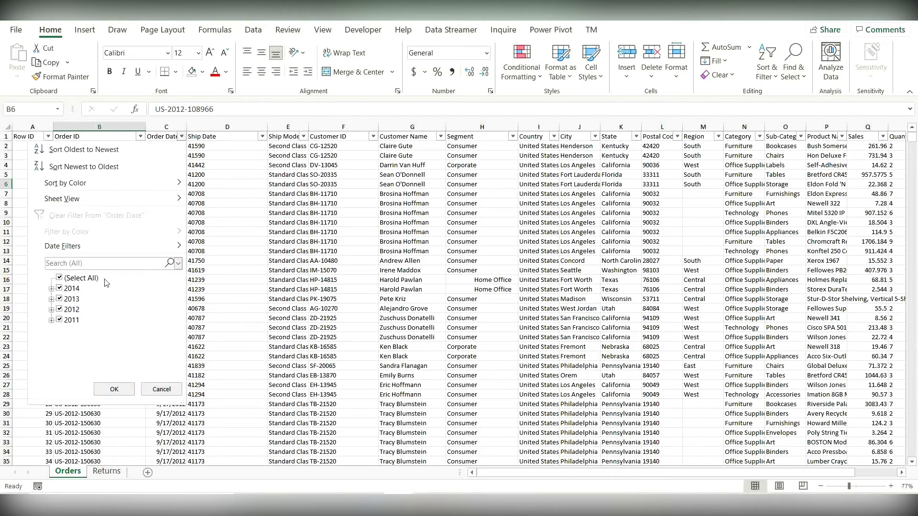
left_click(51, 289)
left_click(60, 299)
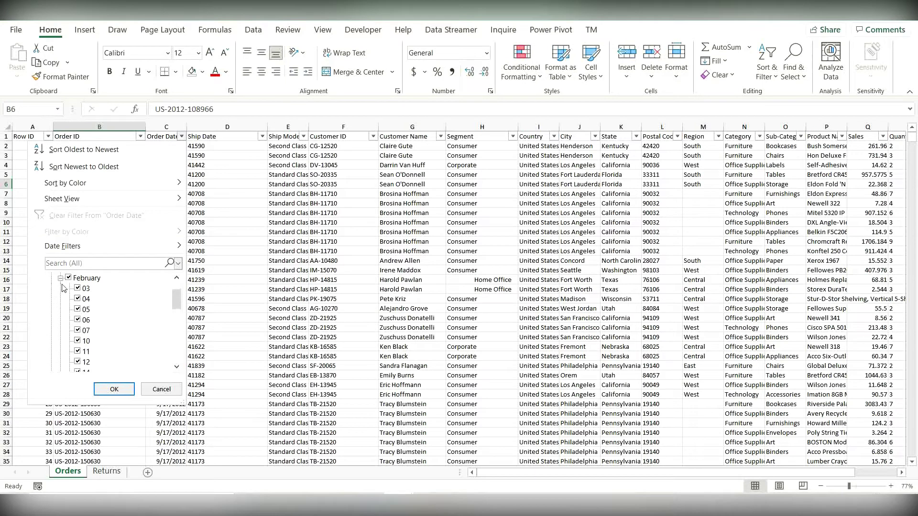
left_click(61, 278)
scroll(60, 290, "up", 1)
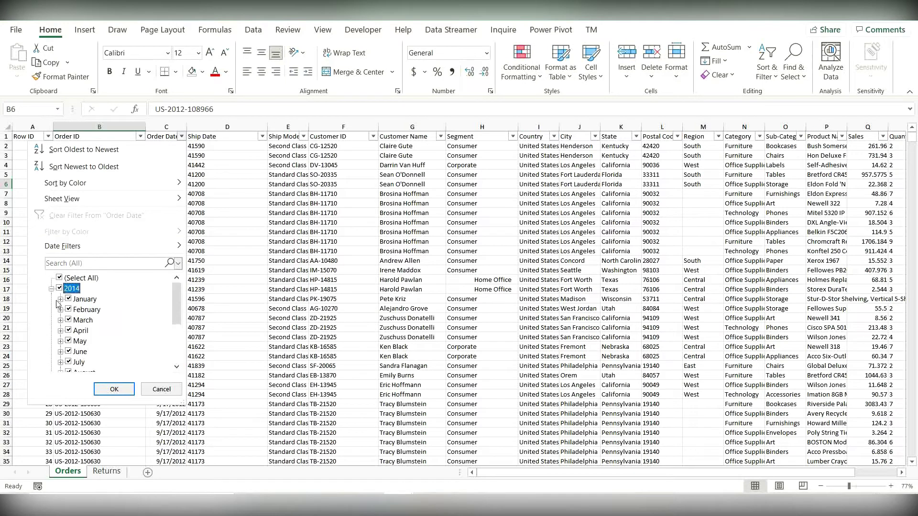
left_click(51, 289)
left_click(193, 155)
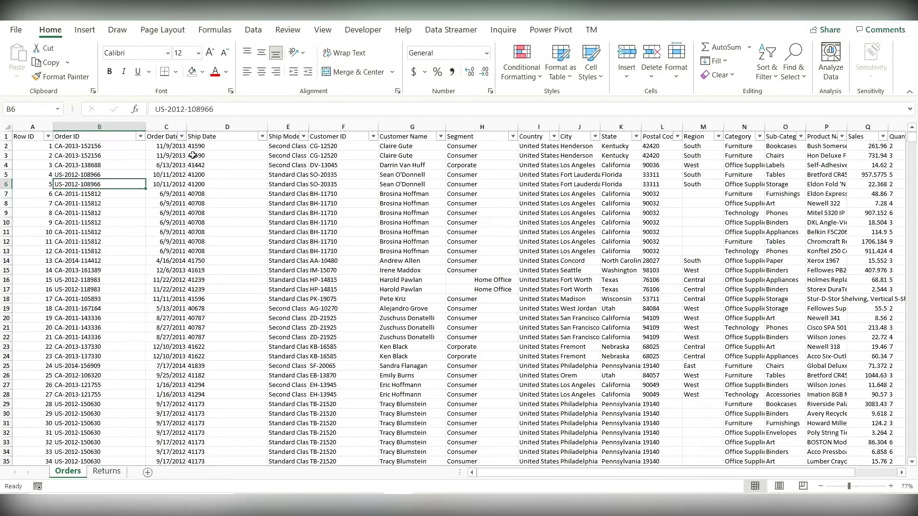
Format all Ship Date values below the header as dates of type *3/14/2012 and check the column.
left_click_drag(223, 146, 227, 242)
left_click(227, 213)
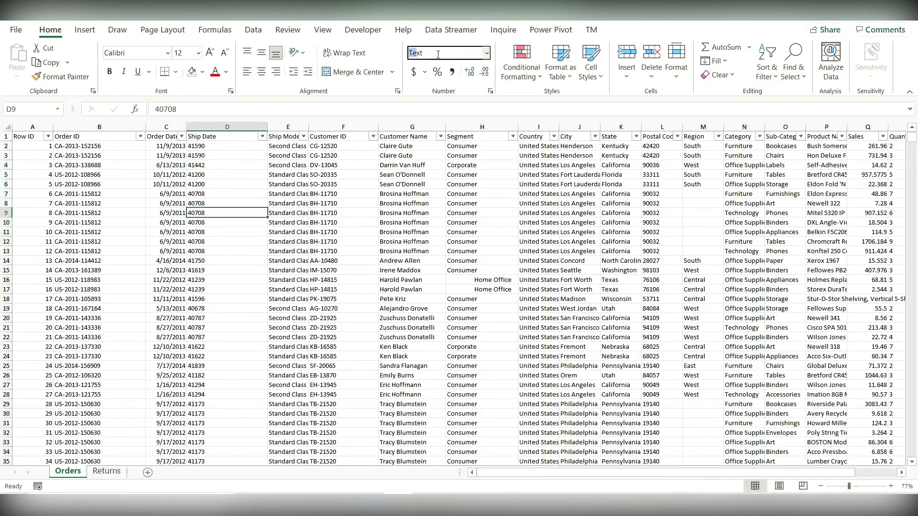
left_click(228, 147)
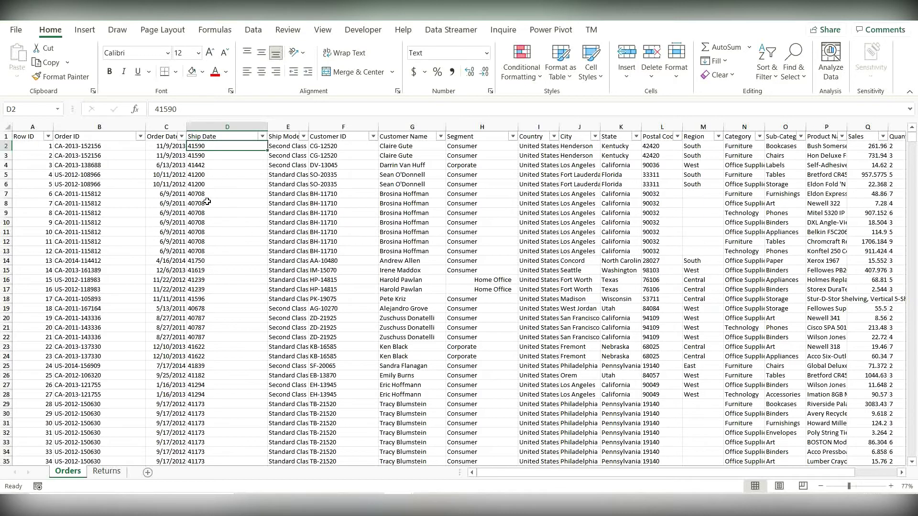
key("ctrl+shift+Down")
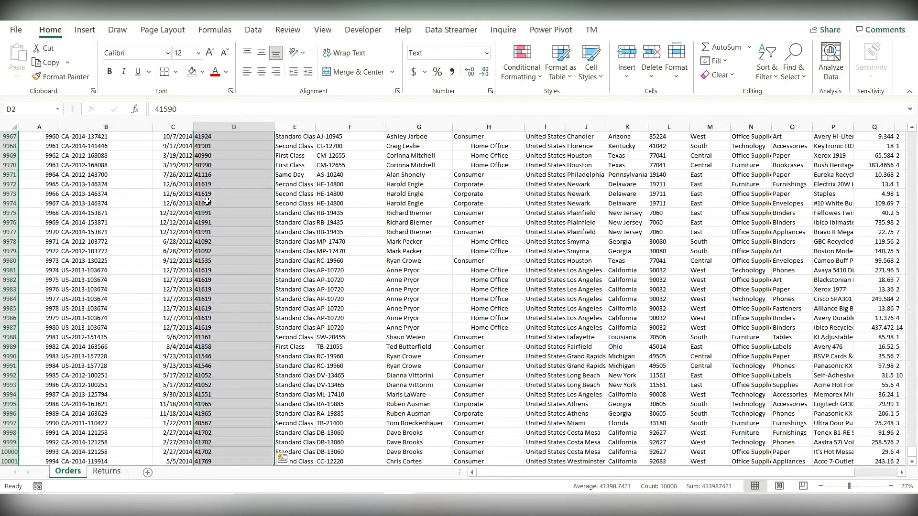
right_click(216, 226)
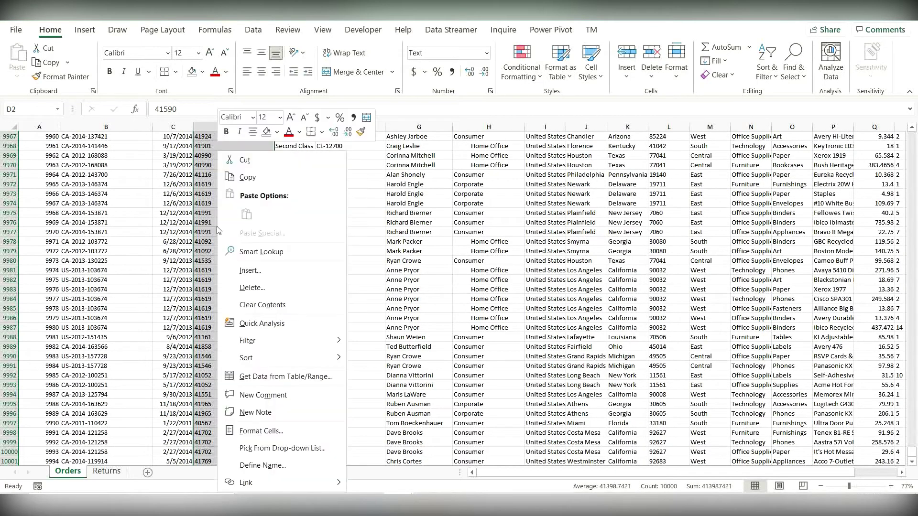
left_click(276, 413)
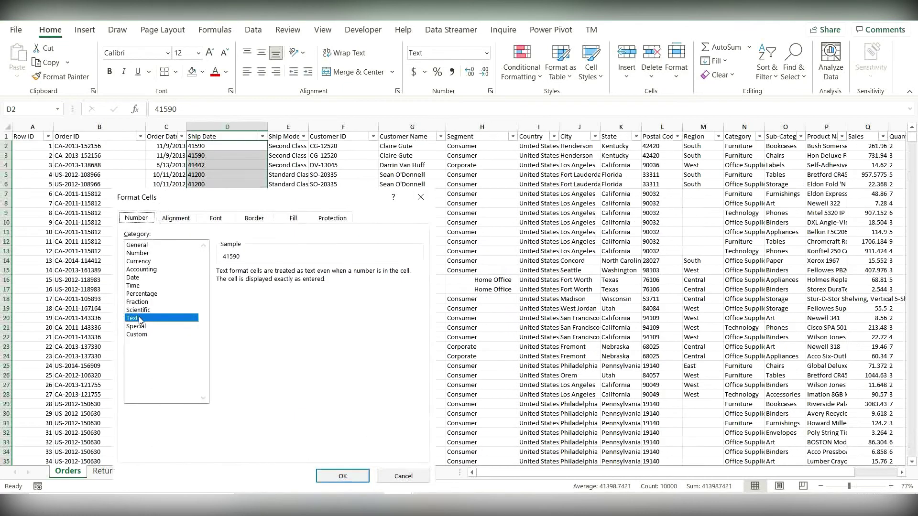
left_click(153, 278)
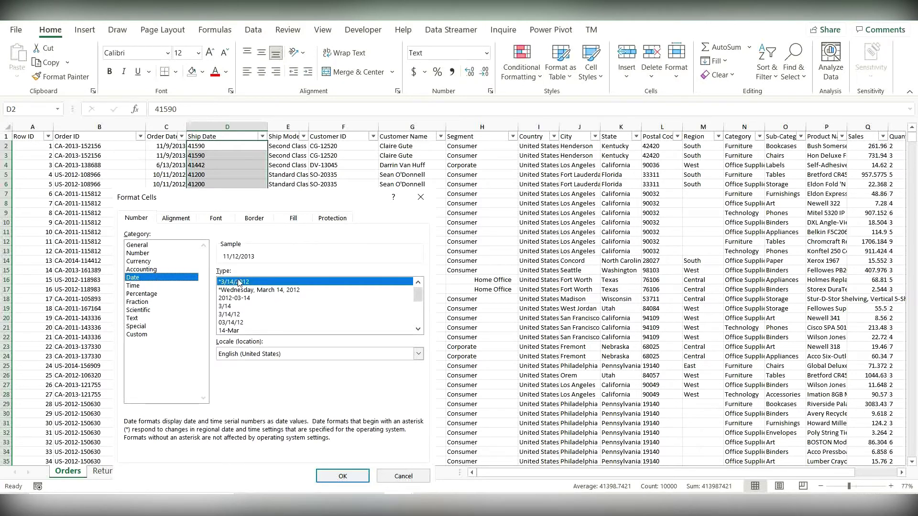
left_click(356, 475)
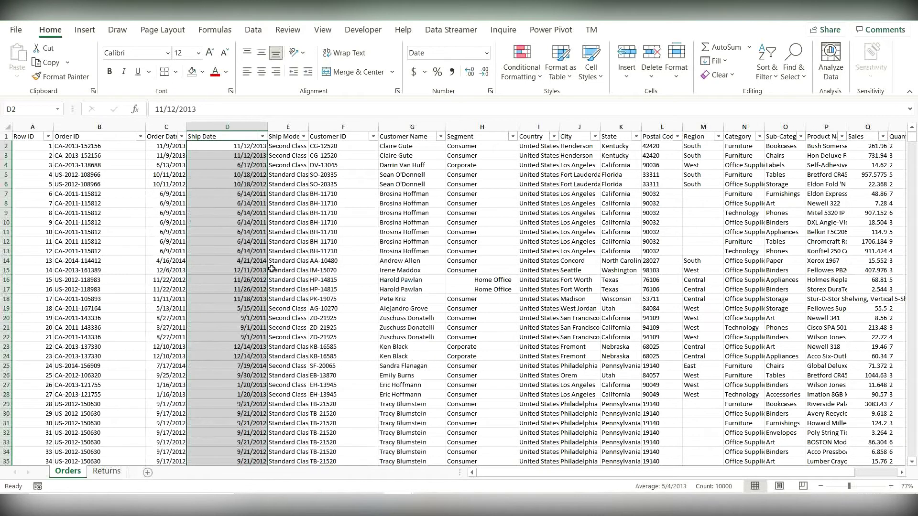
scroll(243, 209, "down", 10)
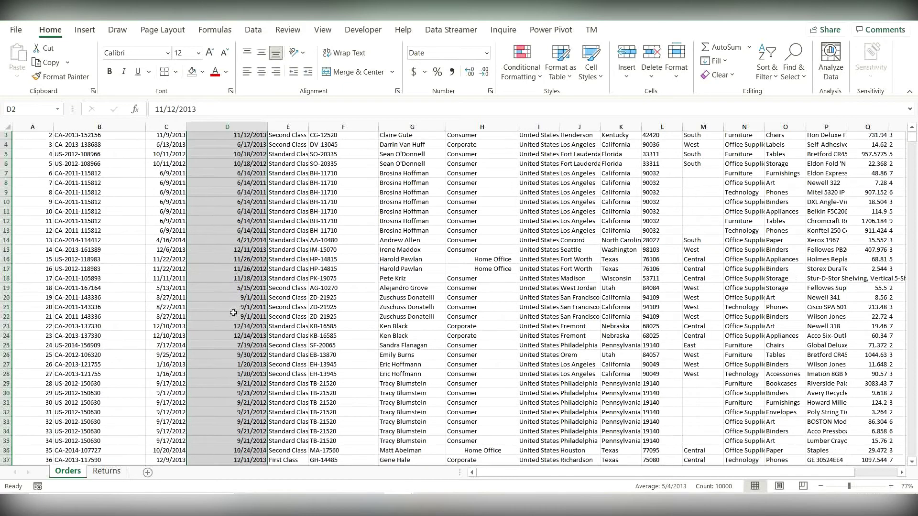
scroll(251, 351, "up", 10)
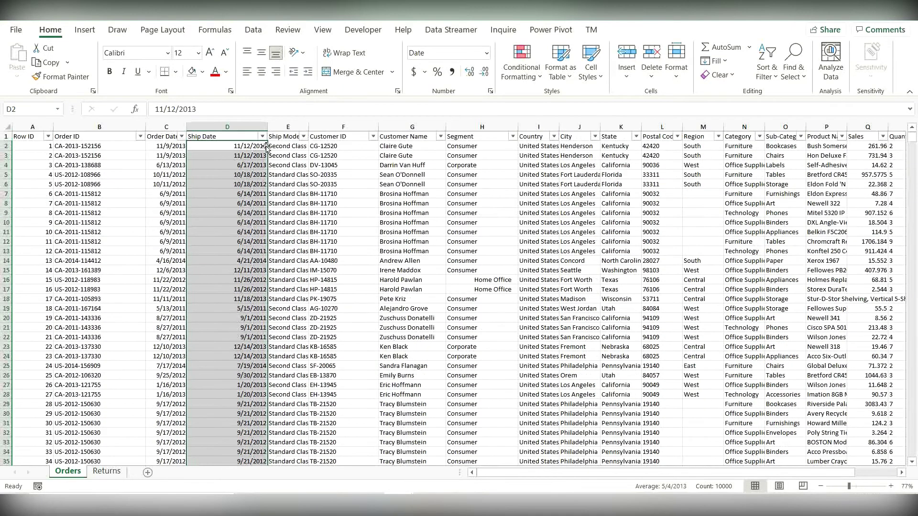
Inspect the filter values of the Ship Date and Ship Mode columns without applying a filter.
left_click(262, 136)
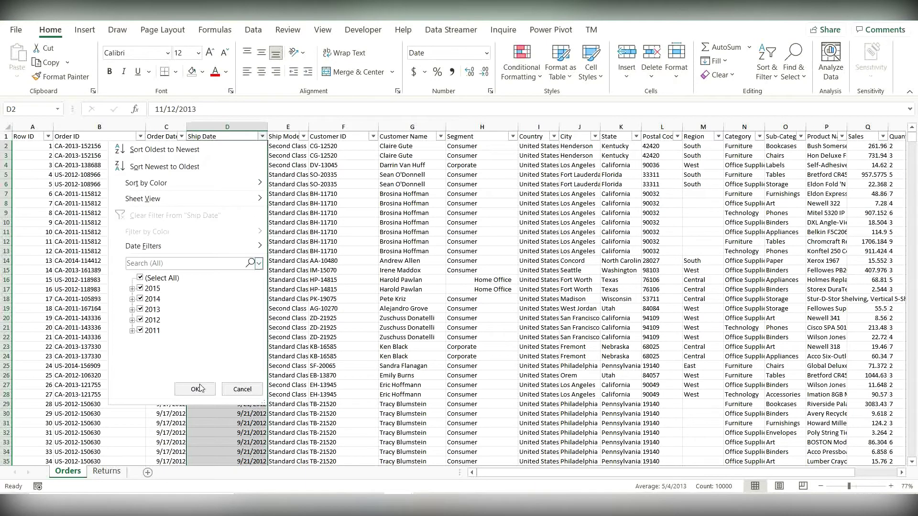
left_click(245, 389)
left_click(235, 177)
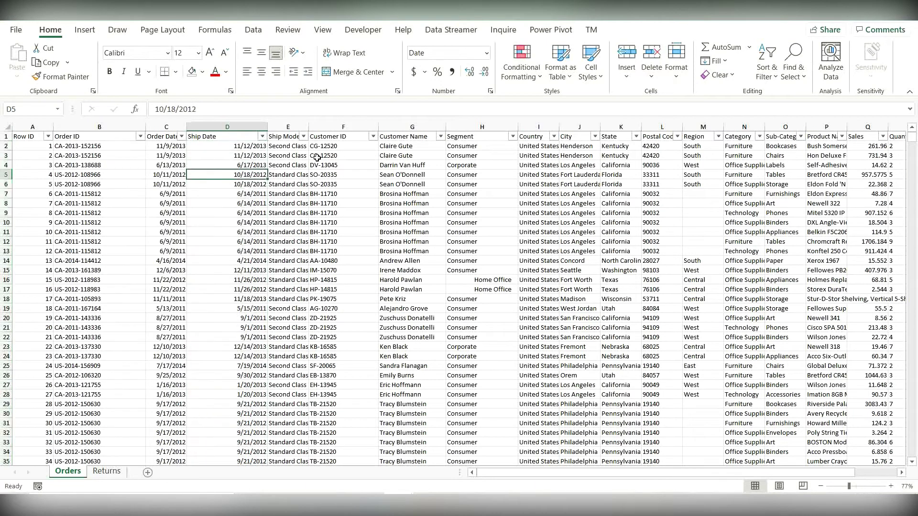
left_click(304, 137)
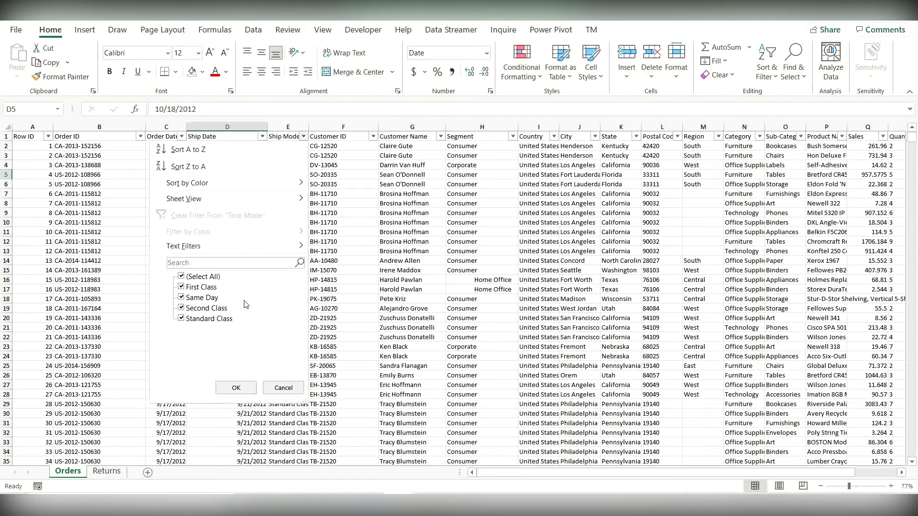
left_click(373, 136)
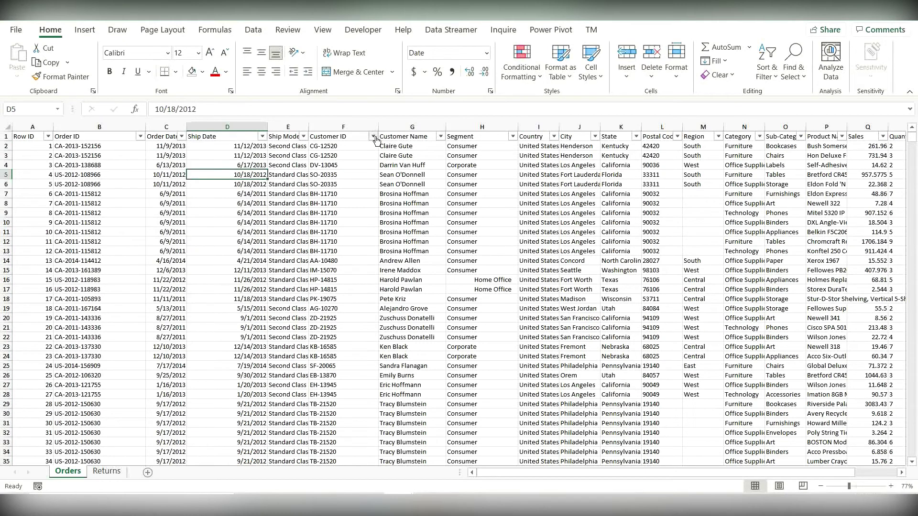
Review the Customer ID and Customer Name filter values through to the end of each list.
left_click(373, 137)
left_click_drag(368, 287, 374, 361)
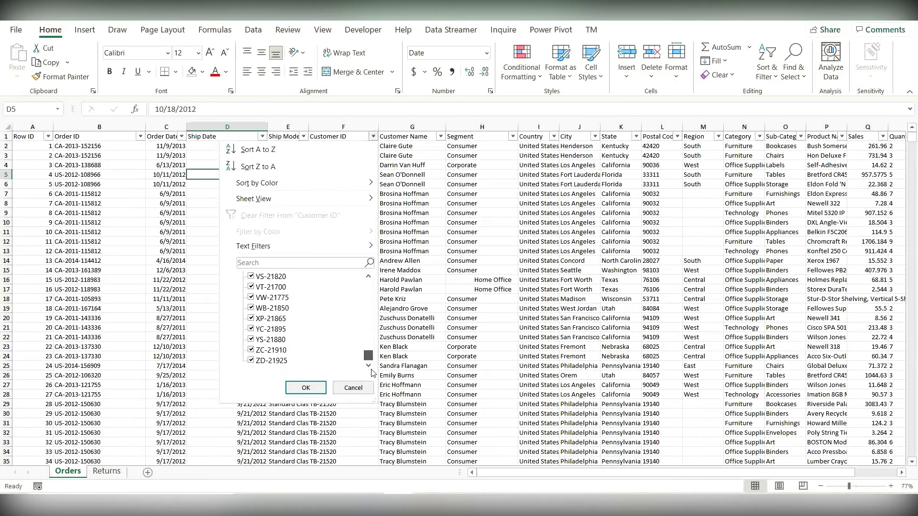
left_click(380, 314)
left_click(440, 136)
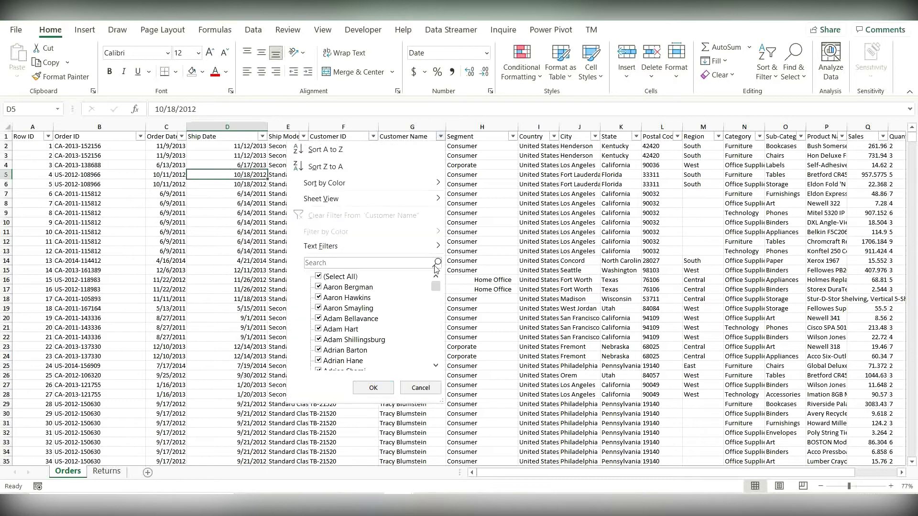
left_click_drag(443, 291, 435, 358)
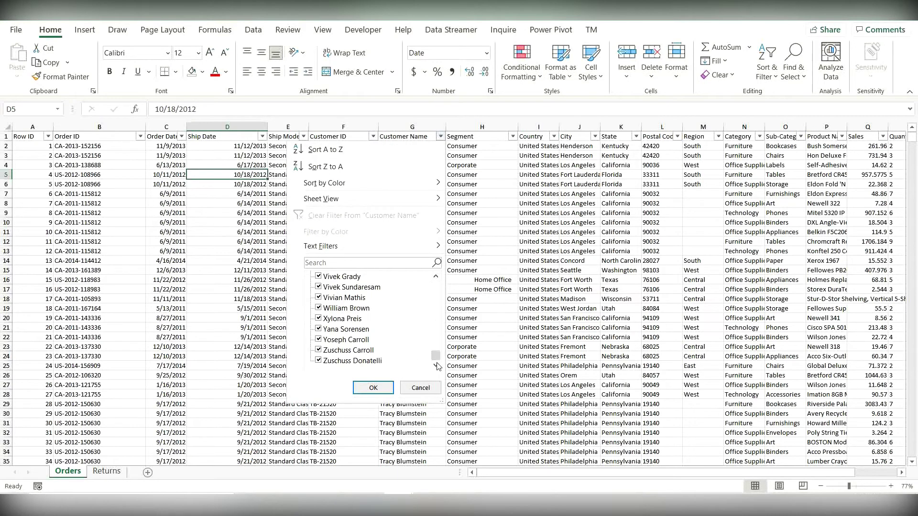
Inspect the Segment filter values without applying a filter, and examine the spacing before the text in H16.
left_click(453, 299)
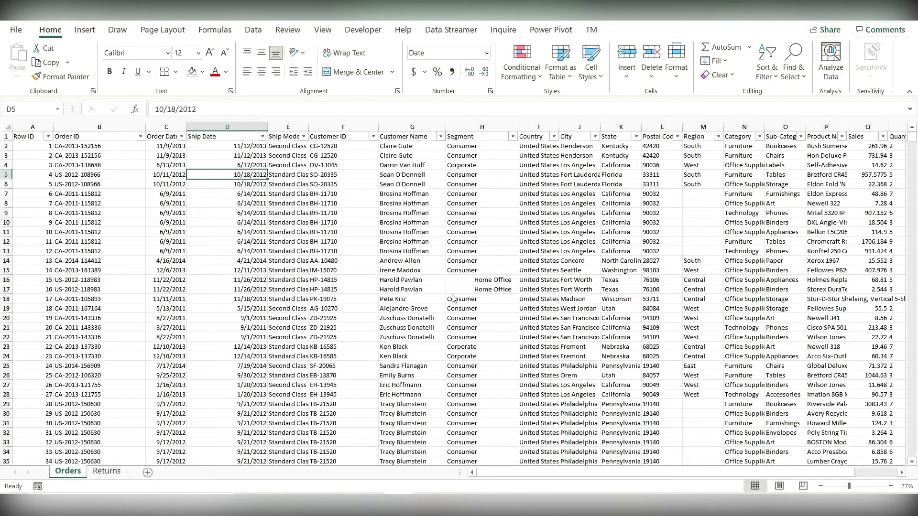
left_click(512, 136)
left_click(514, 142)
left_click(512, 140)
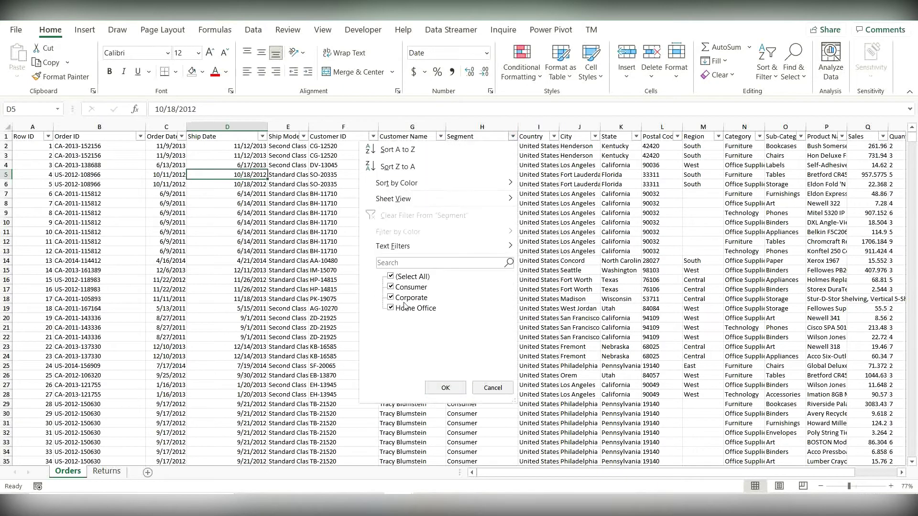
key("Escape")
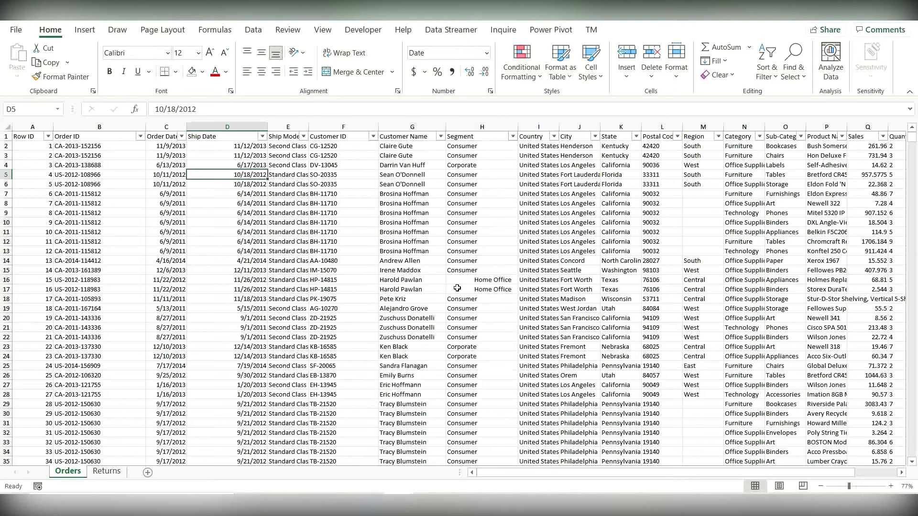
double_click(475, 279)
left_click_drag(476, 279, 445, 282)
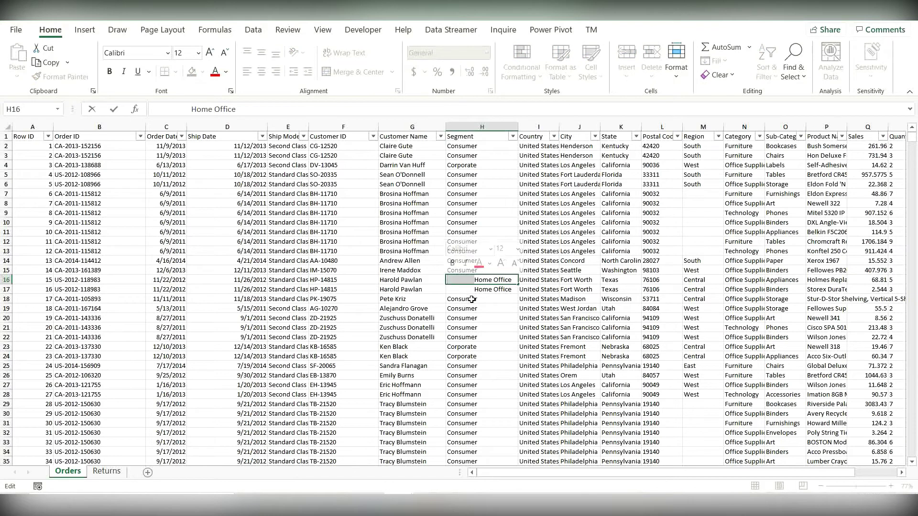
left_click(490, 214)
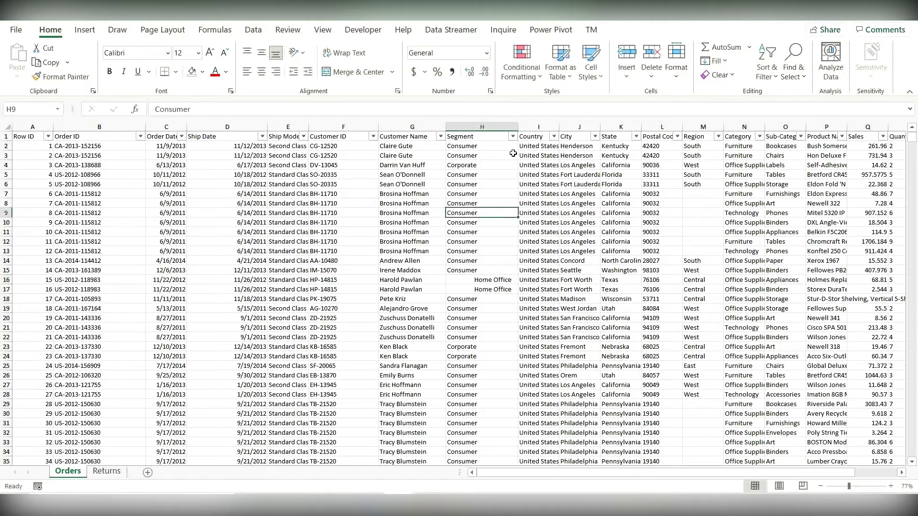
Insert a new column before Country and give it the header Segment_Final.
left_click(530, 126)
right_click(530, 128)
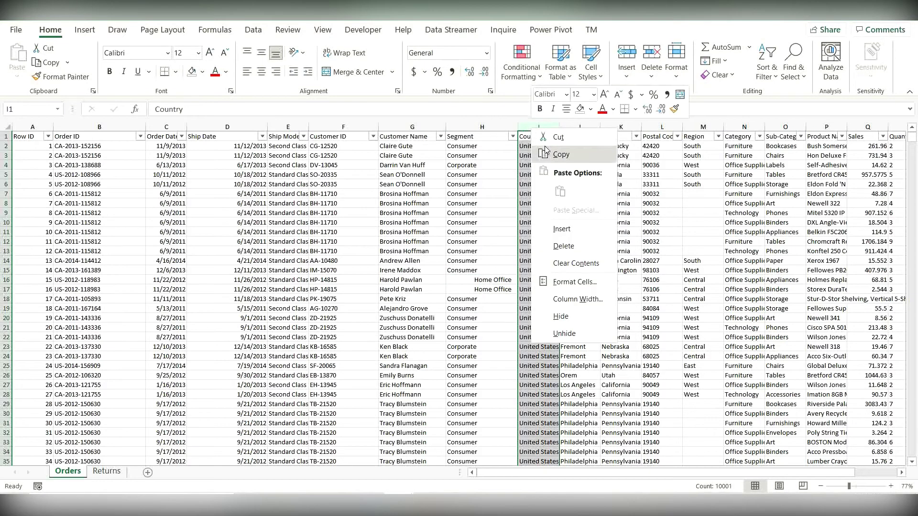
left_click(574, 229)
left_click(545, 139)
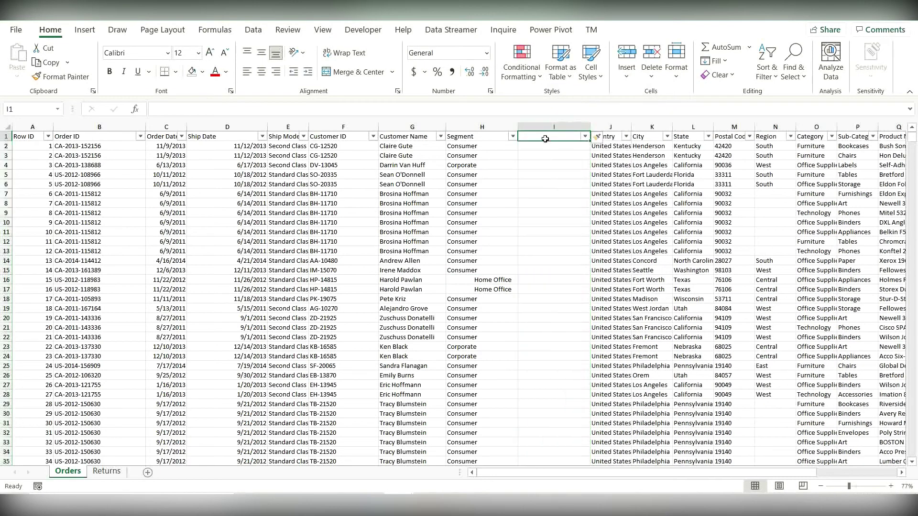
type("Segment_Final")
key("Return")
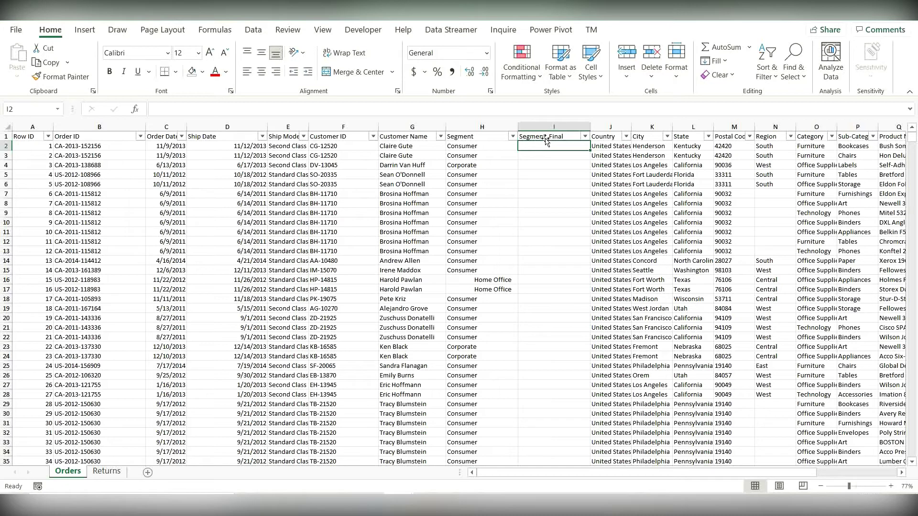
Enter =TRIM(H2) in I2 and fill the formula down the whole Segment_Final column.
type("=")
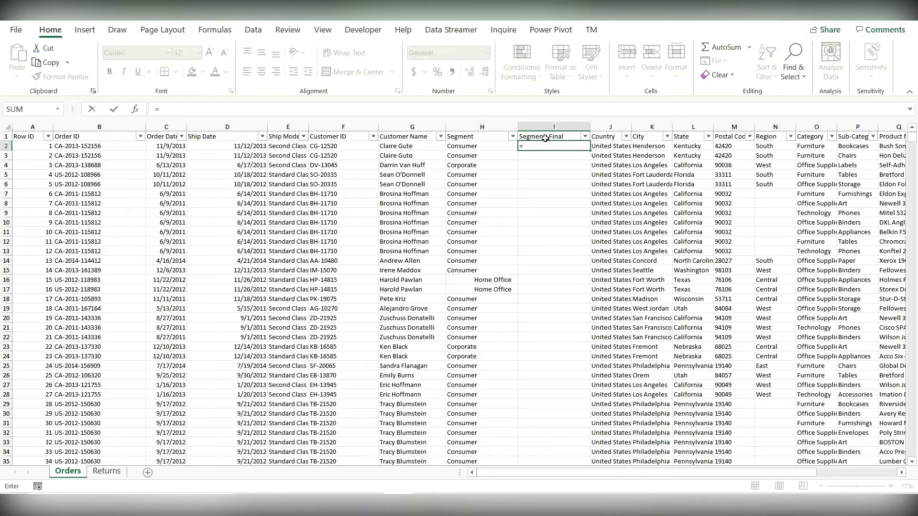
type("tri")
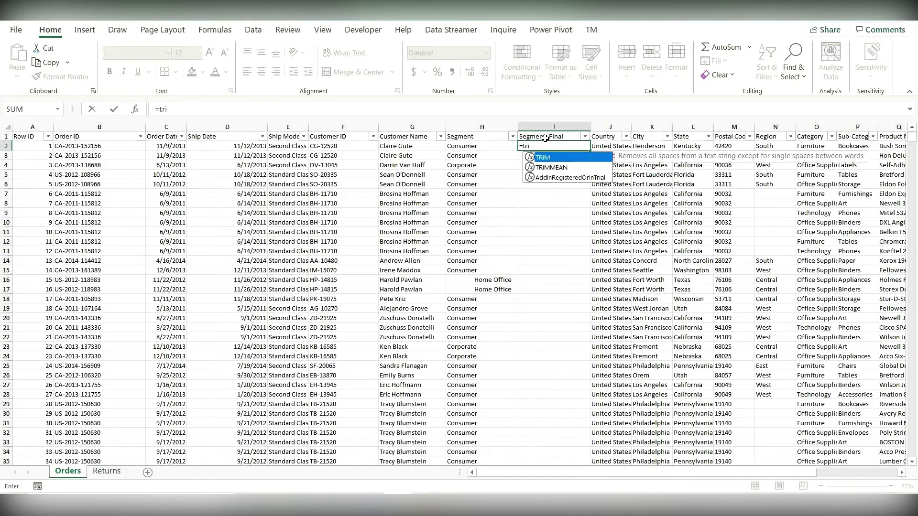
type("m")
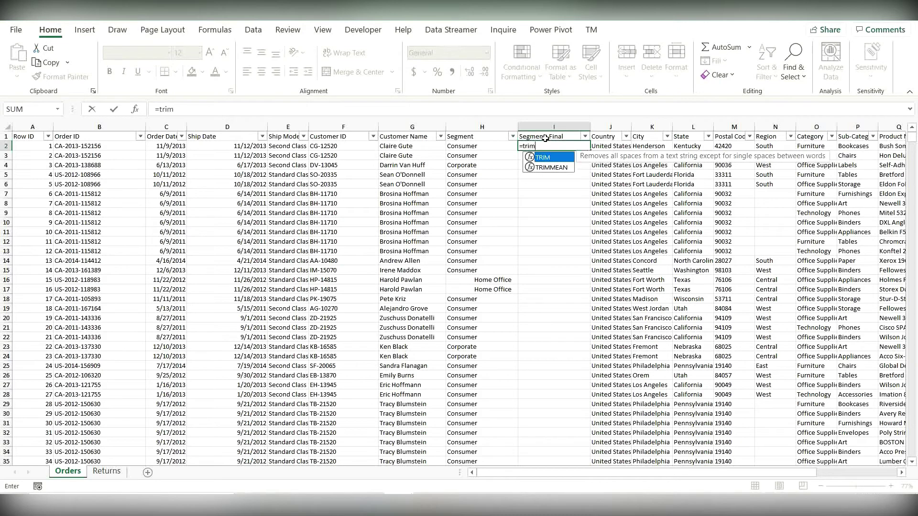
type("(")
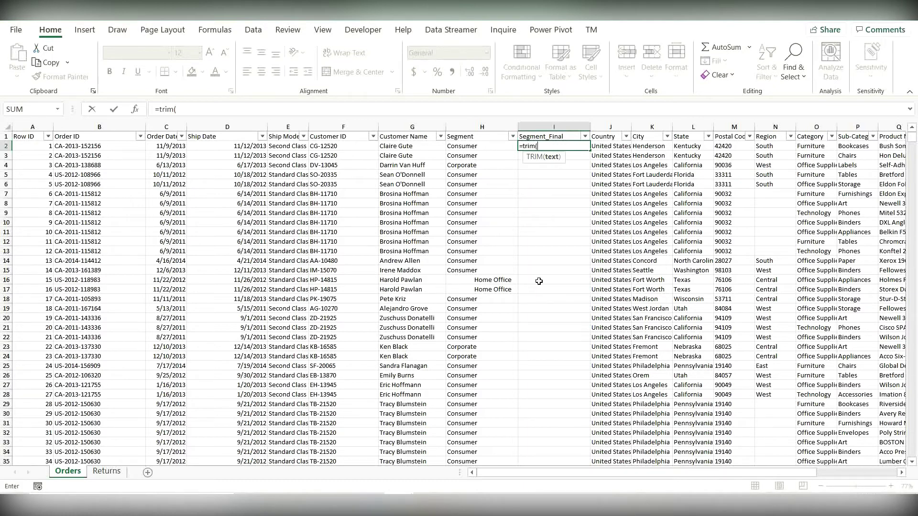
left_click(494, 147)
type(")")
key("Return")
left_click(569, 146)
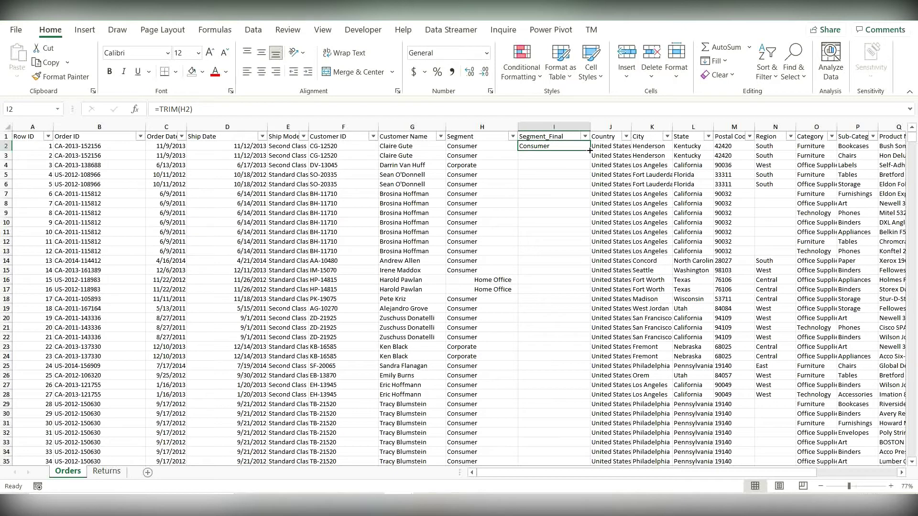
double_click(590, 150)
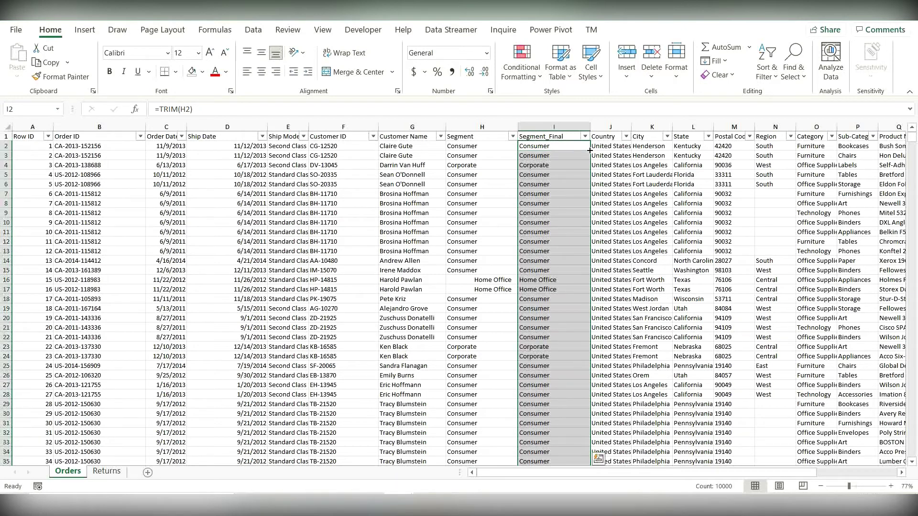
Check the TRIM formulas and results down the Segment_Final column, including the Home Office entries in I16:I17.
left_click(545, 213)
left_click(542, 223)
left_click(541, 233)
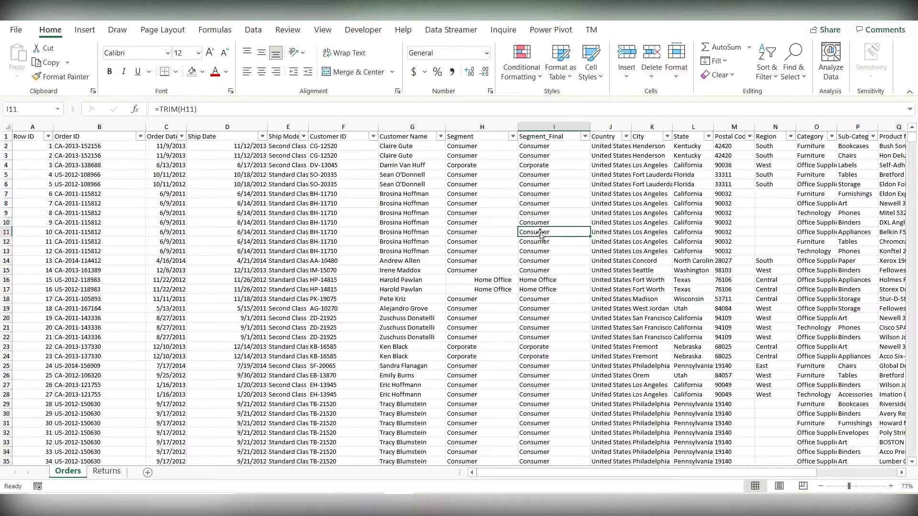
left_click(538, 153)
key("Down")
key("Down")
key("Down")
key("Down")
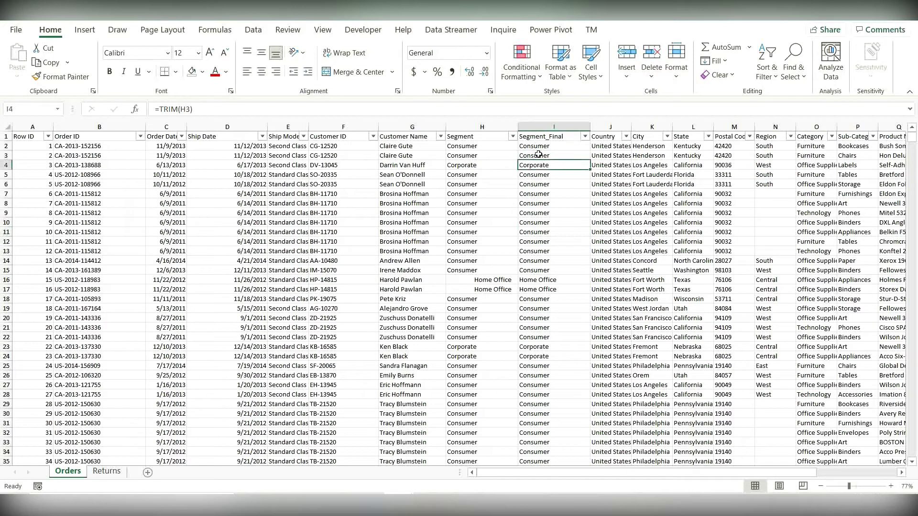
key("Down")
key("Down")
key("Down")
key("Down")
key("Down")
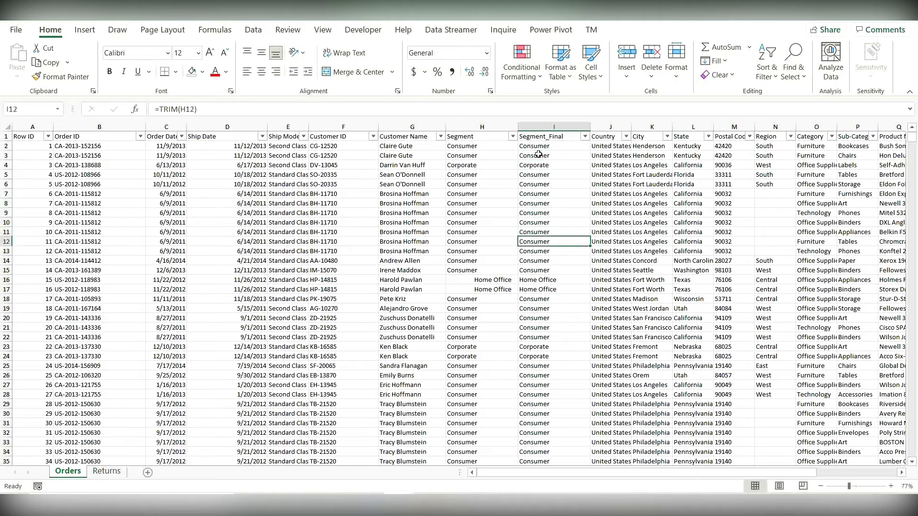
left_click_drag(539, 282, 541, 289)
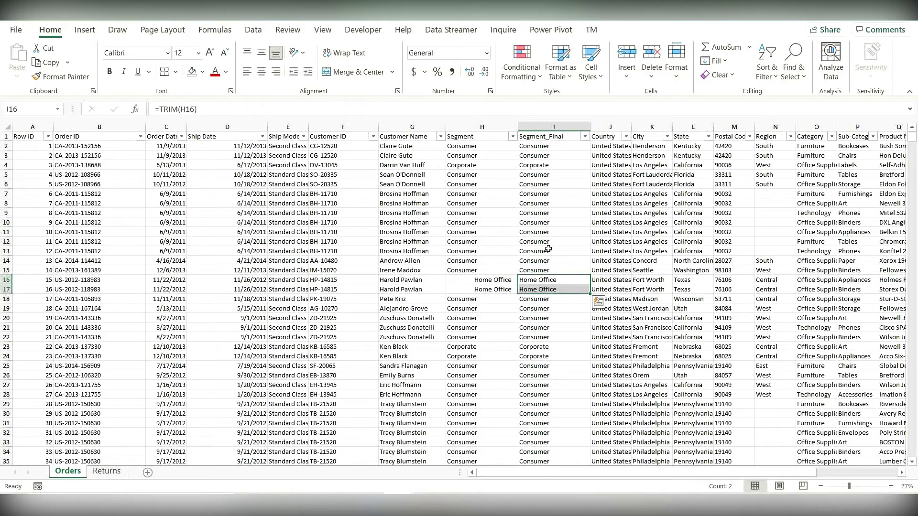
left_click(541, 210)
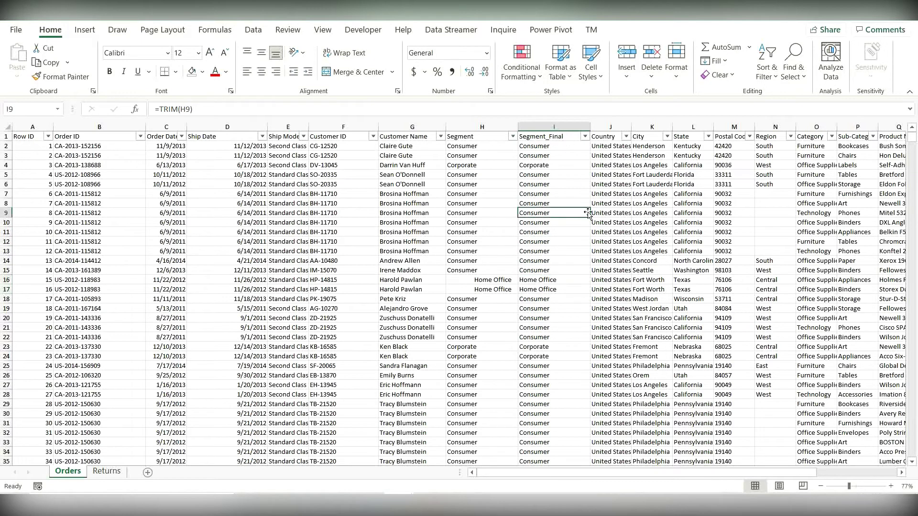
Review the filter values of the Country, City and State columns without filtering any rows.
scroll(607, 166, "right", 3)
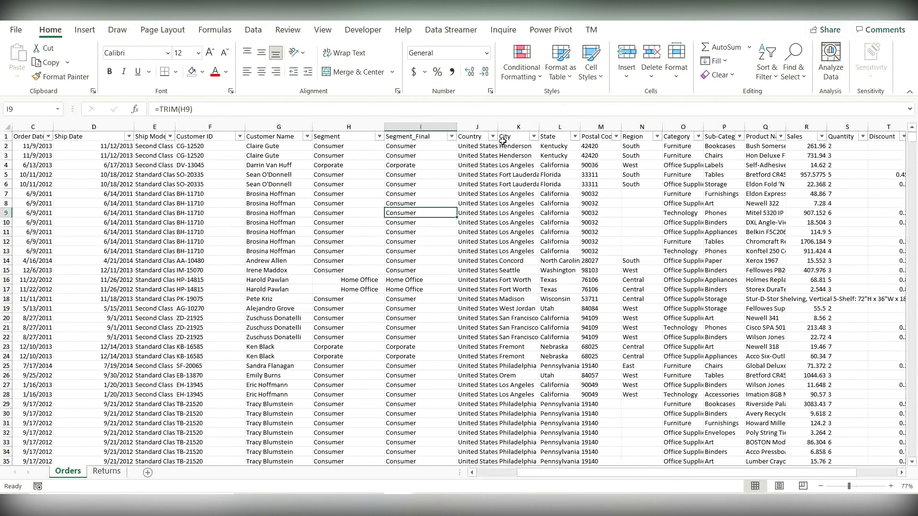
left_click(492, 136)
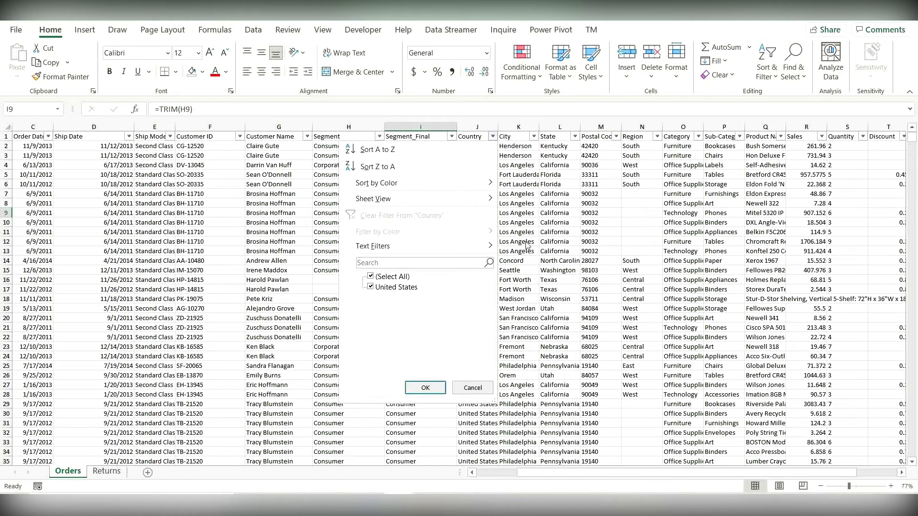
left_click(425, 388)
left_click(533, 137)
scroll(459, 311, "down", 3)
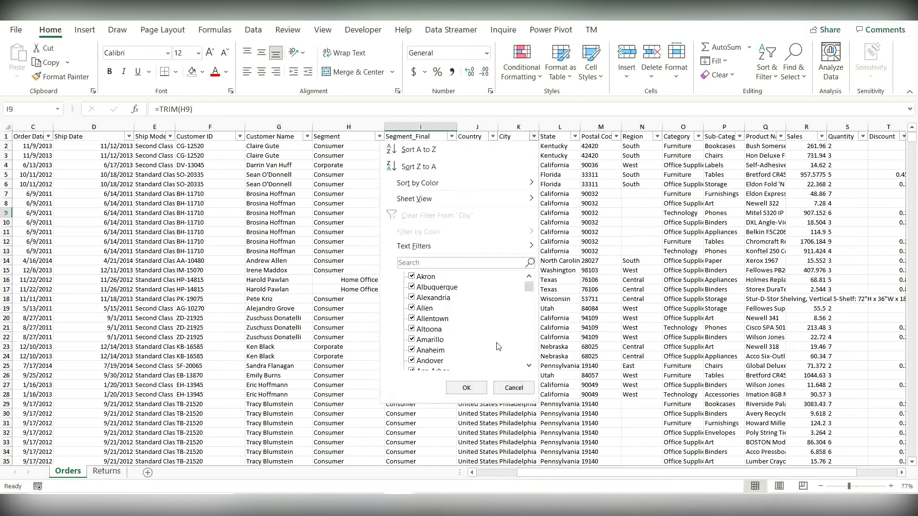
mouse_move(530, 298)
left_mouse_down()
mouse_move(529, 362)
mouse_move(528, 286)
left_mouse_up()
key("Escape")
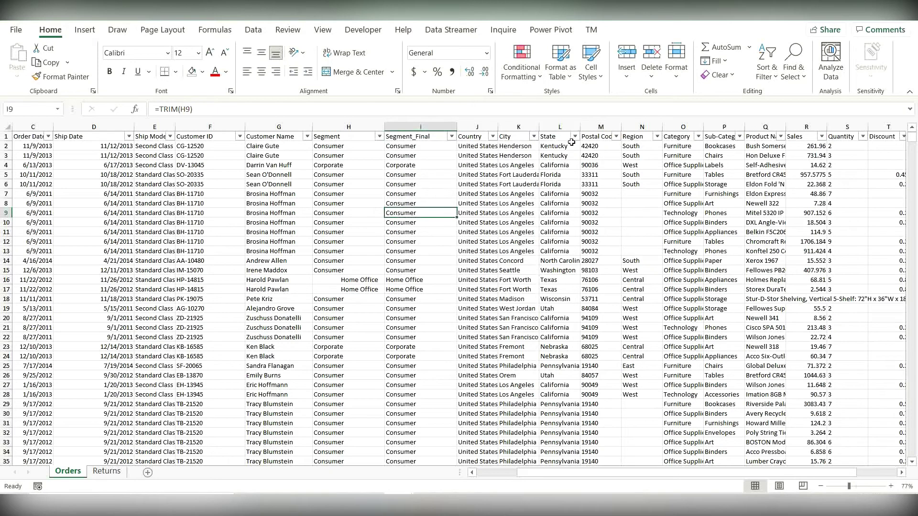
left_click(574, 136)
left_click_drag(570, 295, 570, 356)
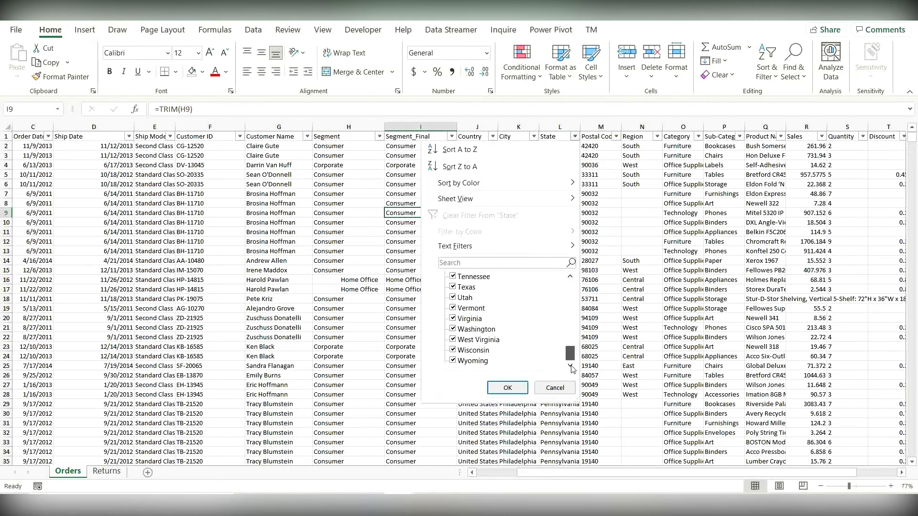
key("Escape")
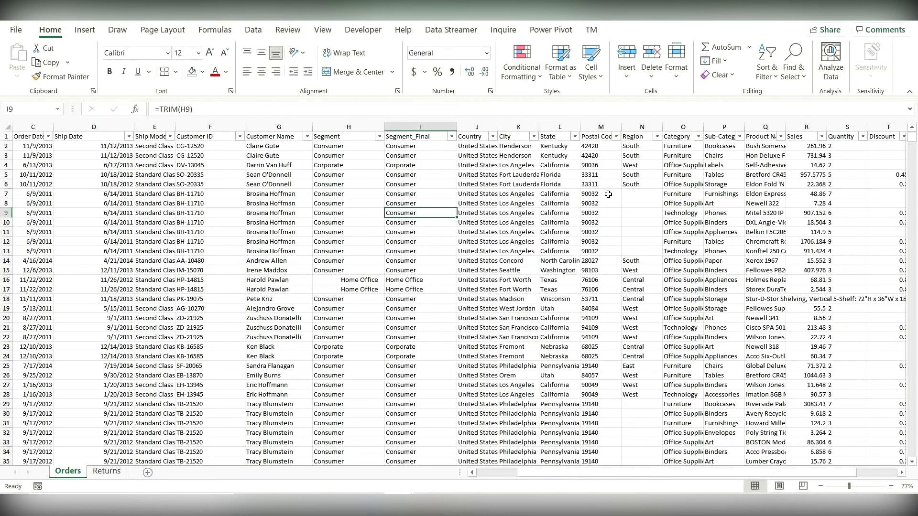
Format all Postal Code values below the header as Number with 0 decimal places.
left_click(614, 147)
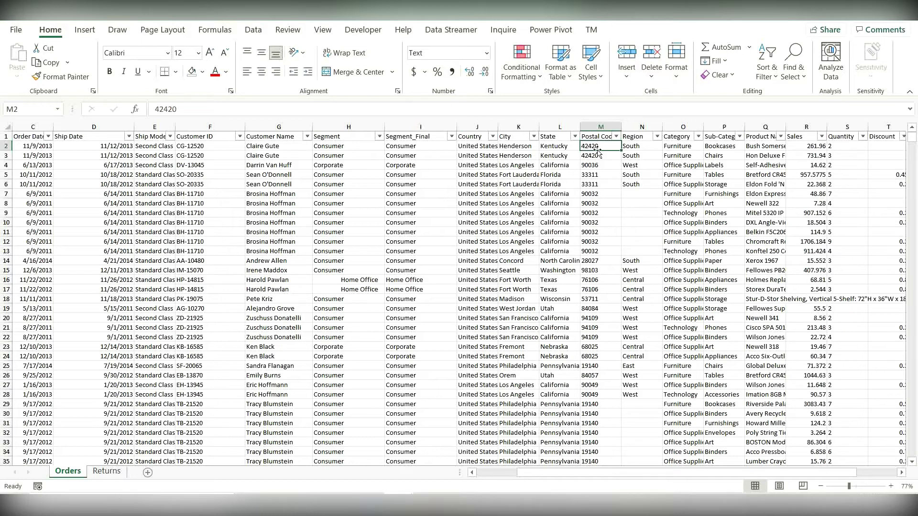
left_click(442, 53)
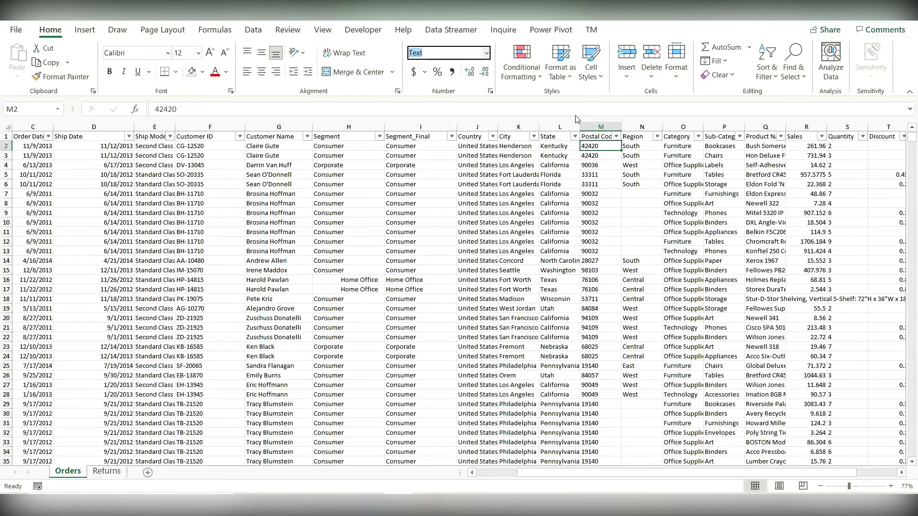
left_click(601, 164)
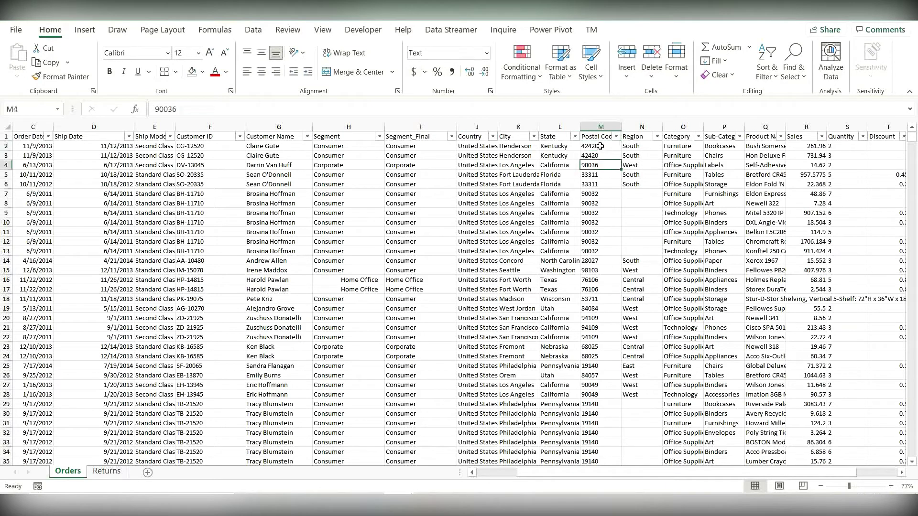
left_click(600, 146)
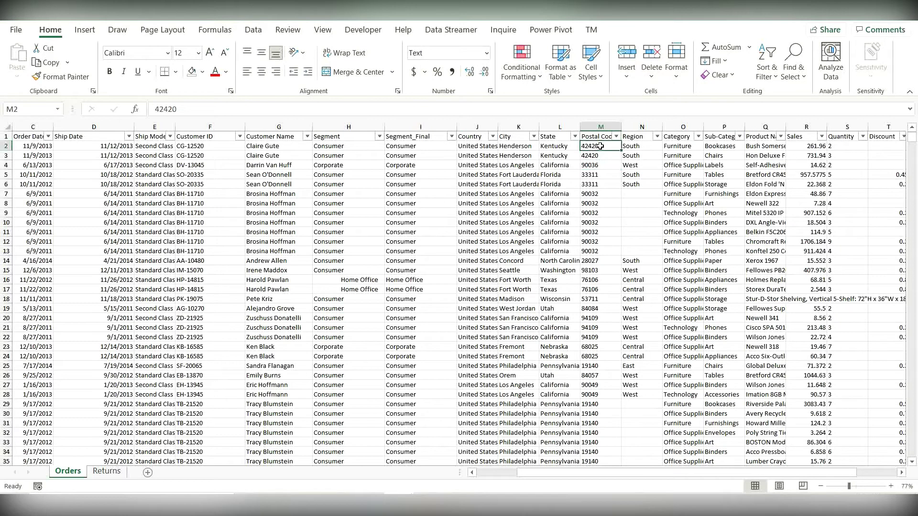
key("ctrl+shift+Down")
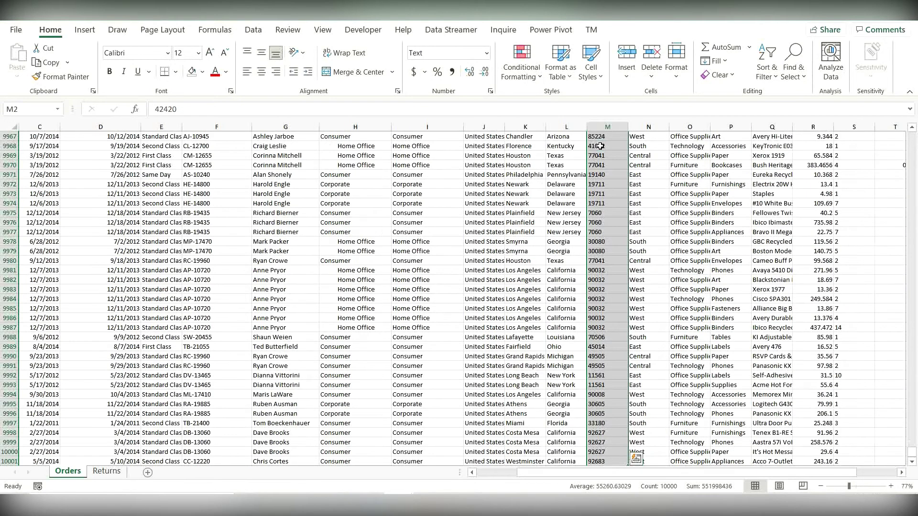
right_click(600, 146)
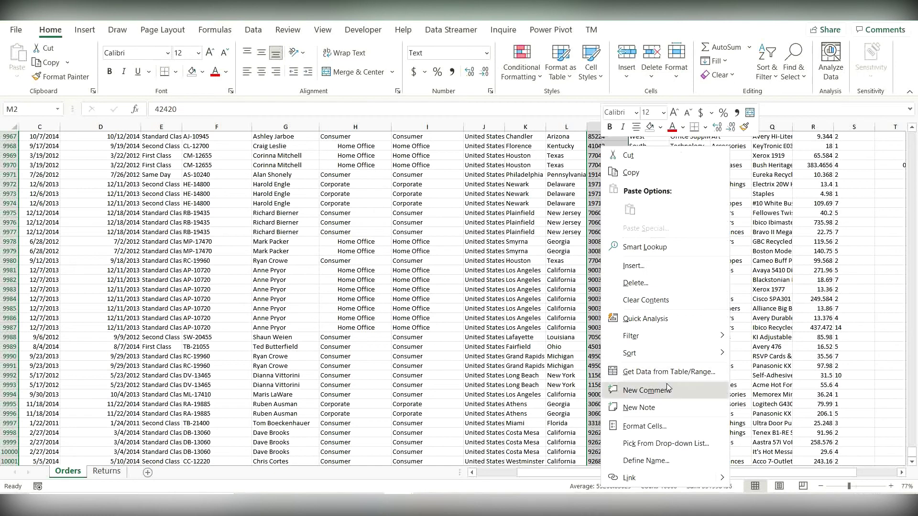
left_click(659, 417)
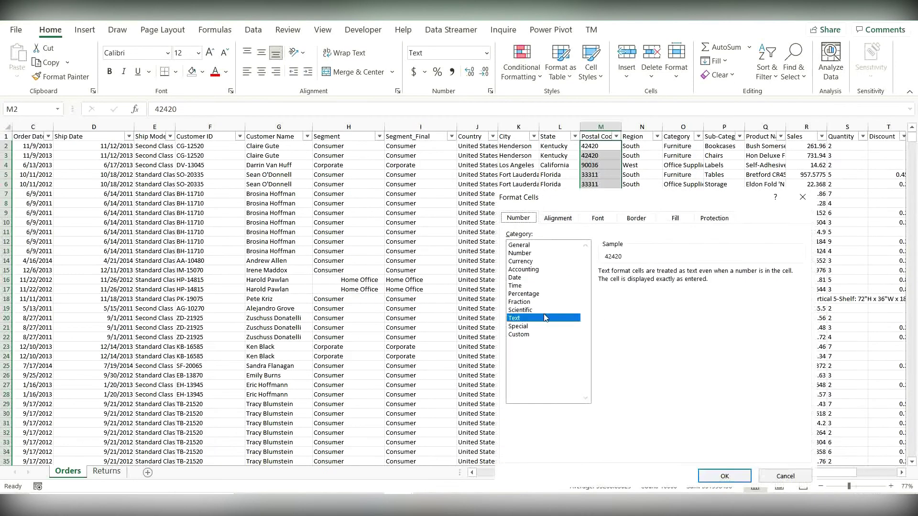
left_click(520, 253)
left_click(682, 275)
left_click(682, 275)
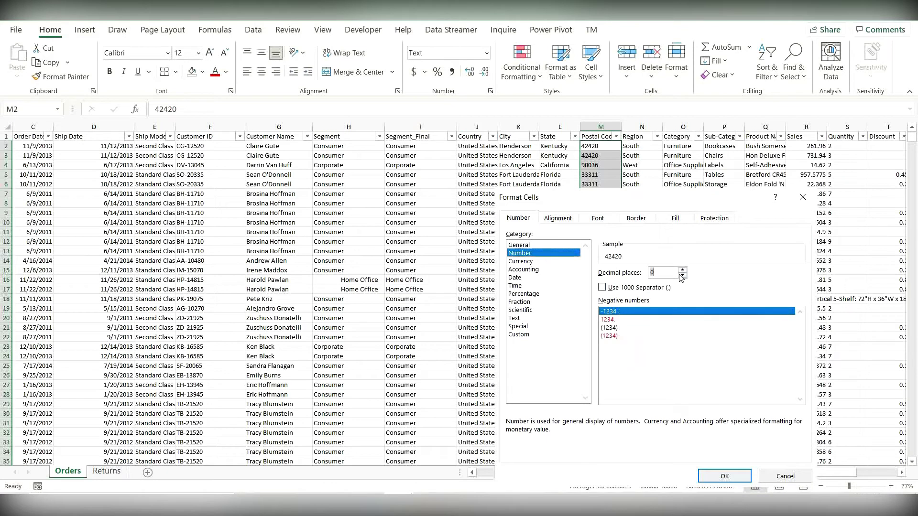
left_click(726, 476)
left_click(600, 251)
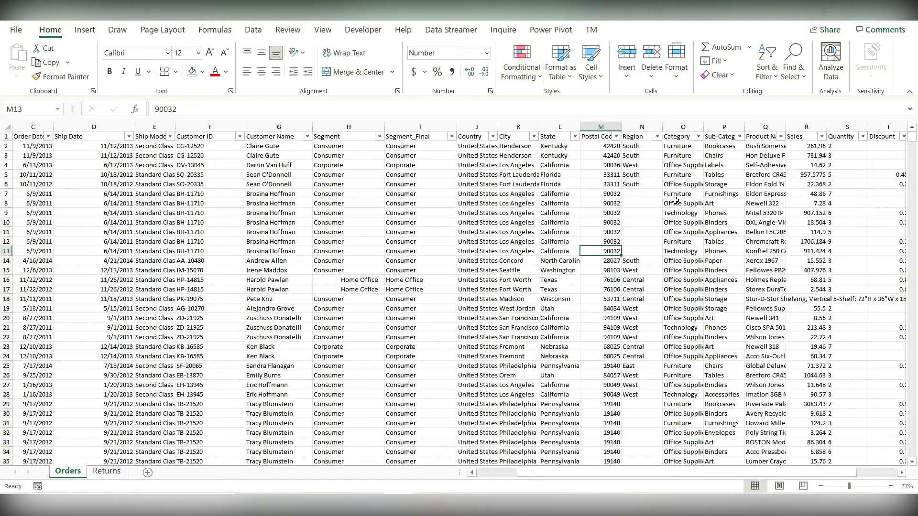
Review the Postal Code filter list to its end and look over the blank cells in the Region column.
left_click(616, 136)
left_click_drag(611, 287, 612, 355)
left_click(653, 229)
left_click(635, 138)
left_click_drag(640, 198, 655, 246)
left_click(661, 153)
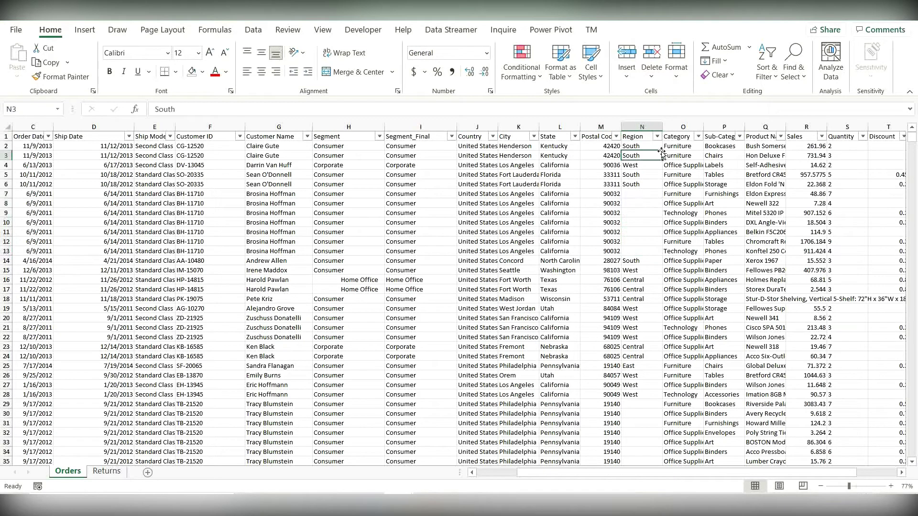
Compare the State and Region values, and filter the Region column to show only its blank cells.
left_click(555, 167)
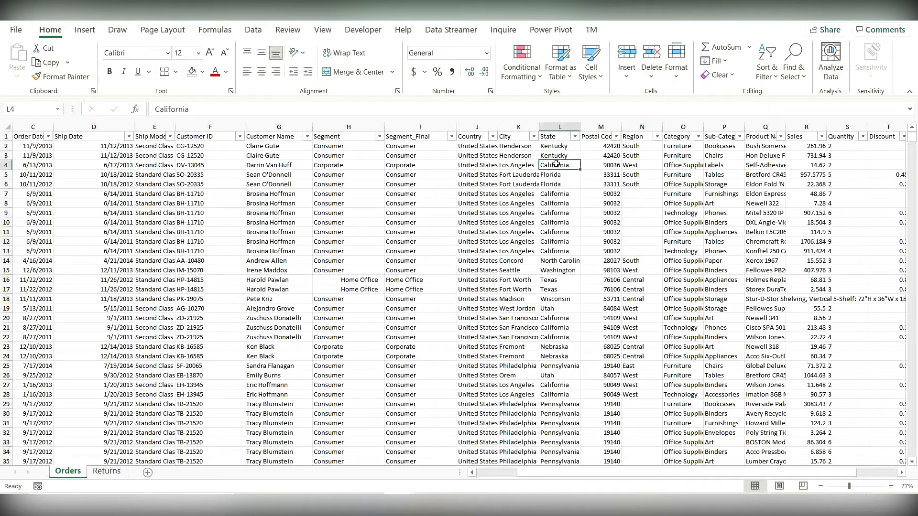
left_click(627, 165)
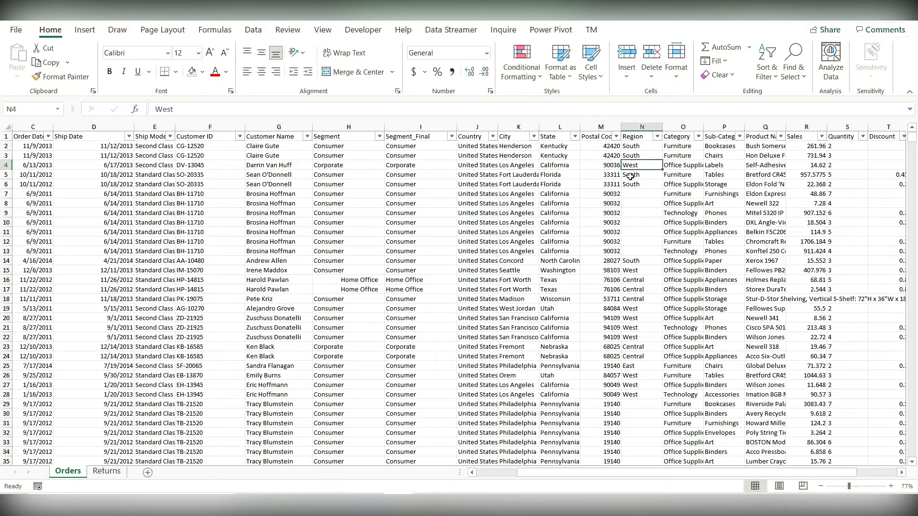
left_click_drag(639, 193, 639, 248)
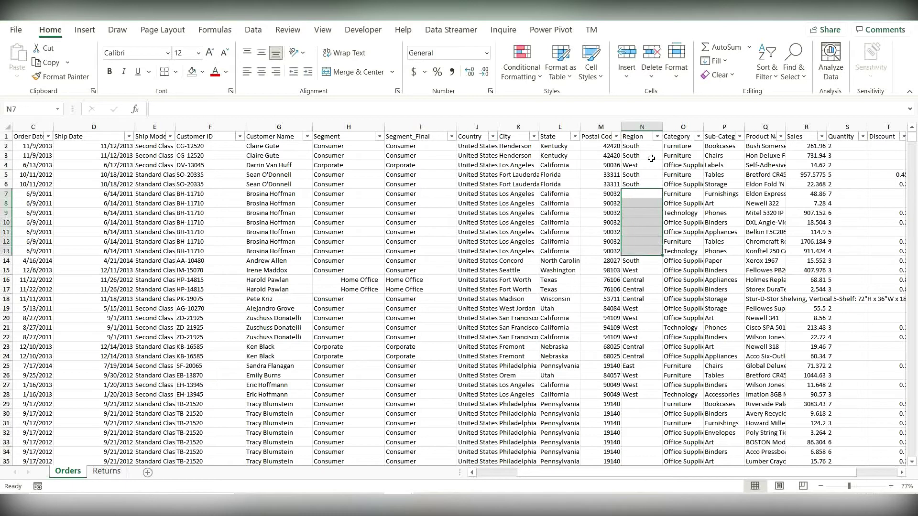
left_click(657, 137)
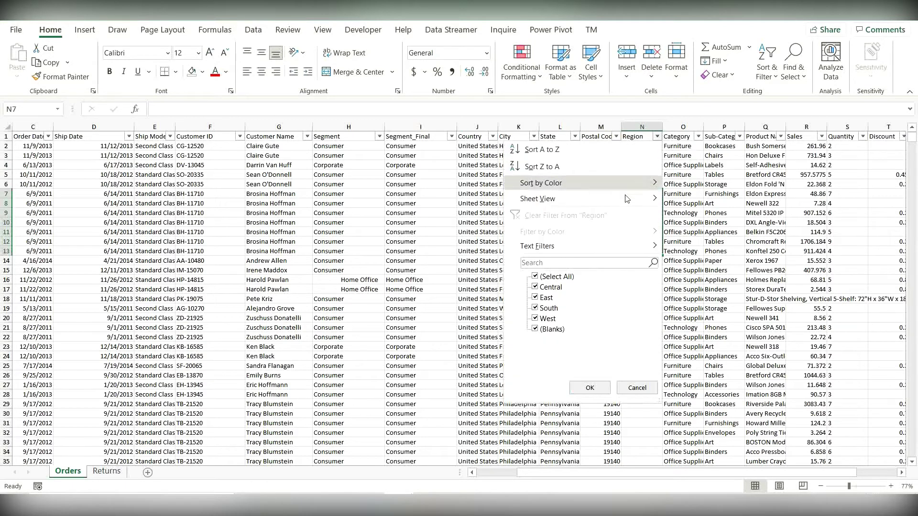
left_click(540, 277)
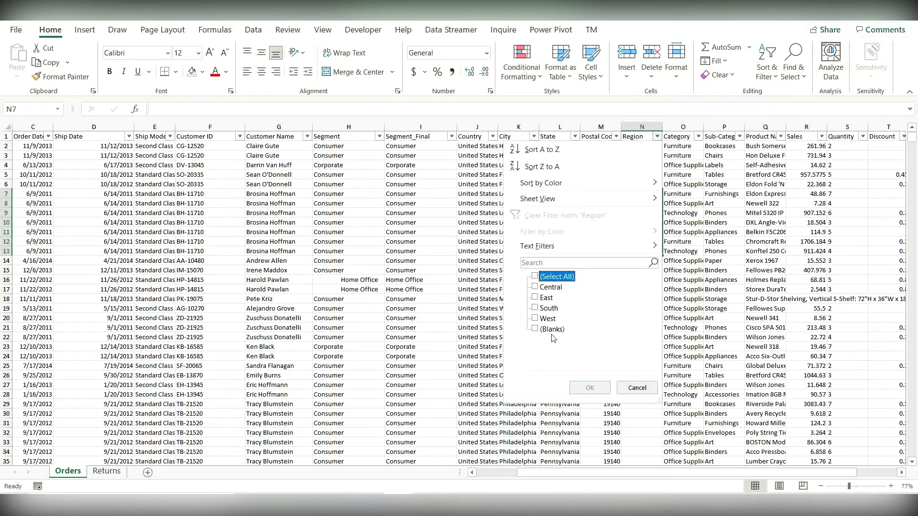
left_click(535, 329)
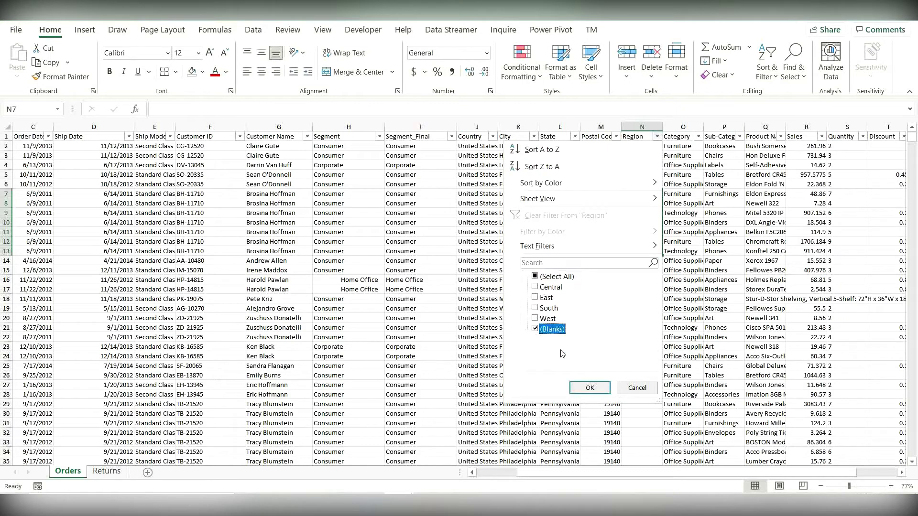
left_click(589, 387)
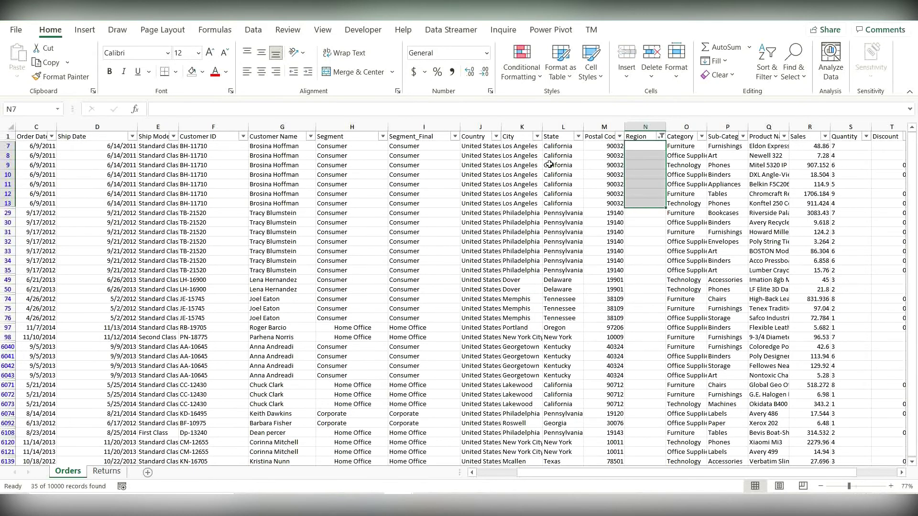
Fill the blank Region cells of the Los Angeles, California rows (N7:N13) with West.
left_click(561, 144)
left_click(635, 148)
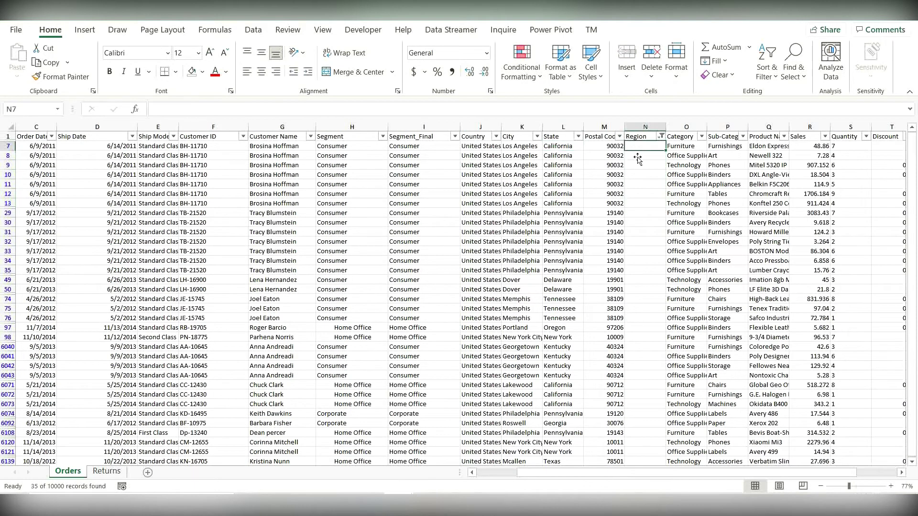
type("West")
key("Return")
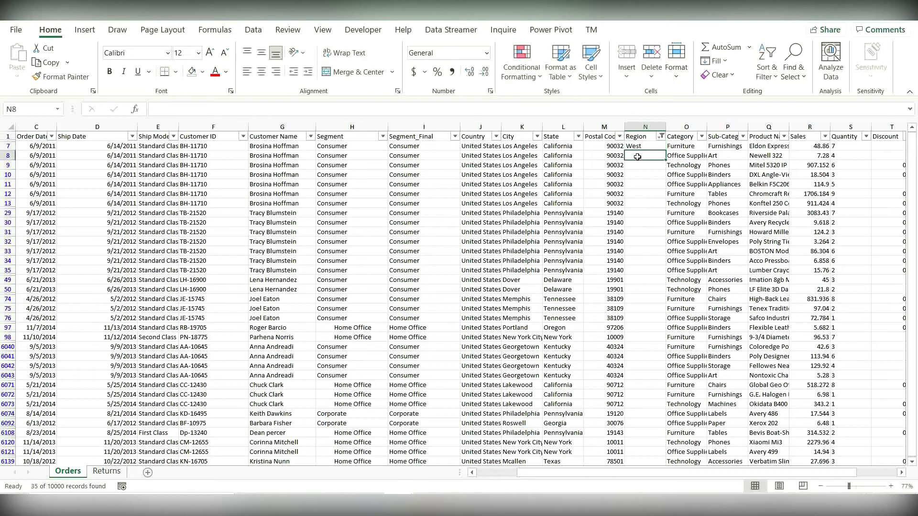
left_click(643, 146)
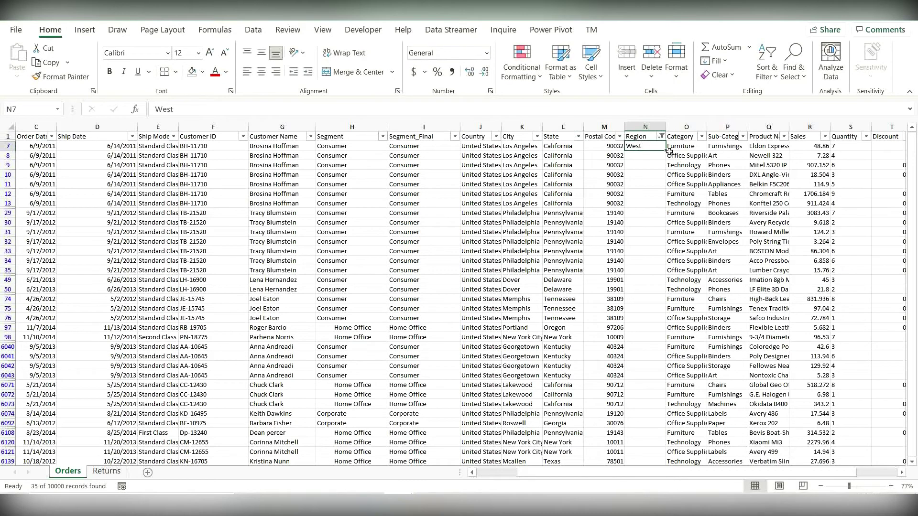
left_click_drag(666, 152, 667, 209)
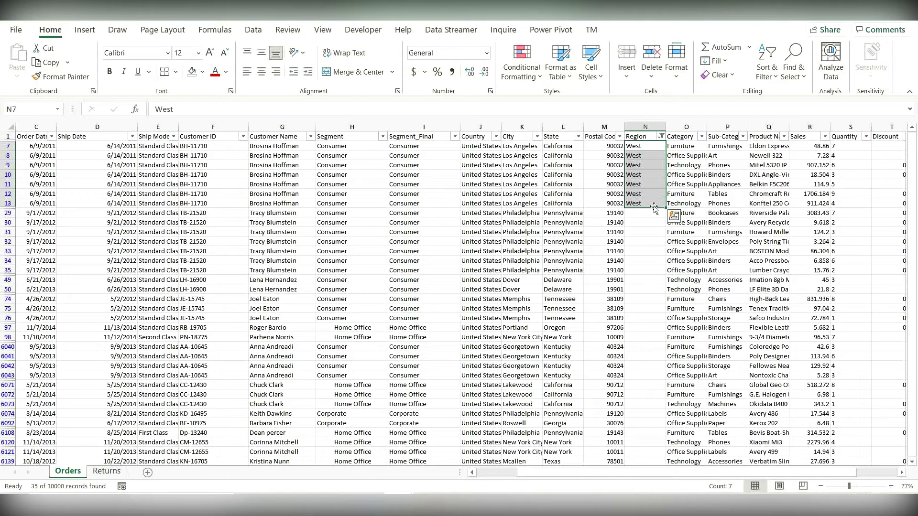
left_click(648, 204)
Fill the blank Region cells of the Pennsylvania and Delaware rows, from row 29 through row 50, with East.
left_click(632, 213)
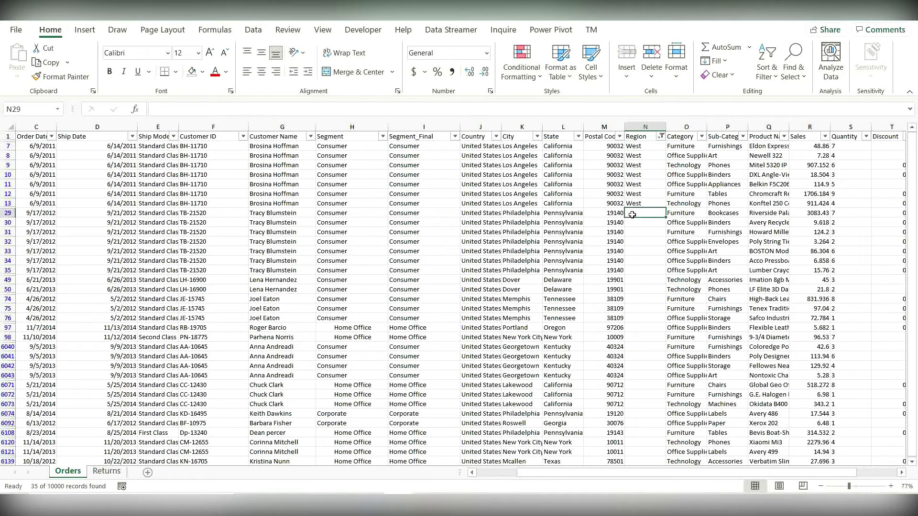
type("East")
key("Return")
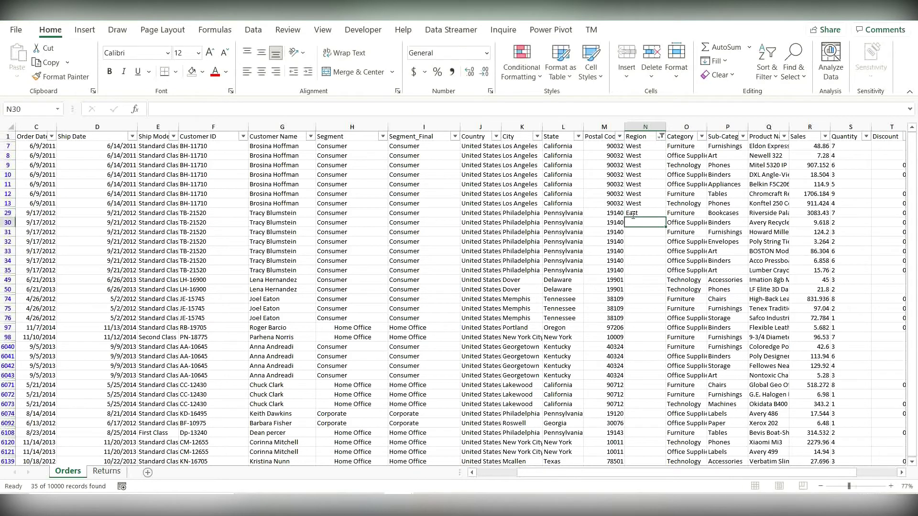
left_click(634, 215)
left_click_drag(665, 217, 665, 291)
Fill the blank Region cells of the Memphis, Tennessee rows (N74:N76) with South.
left_click(636, 297)
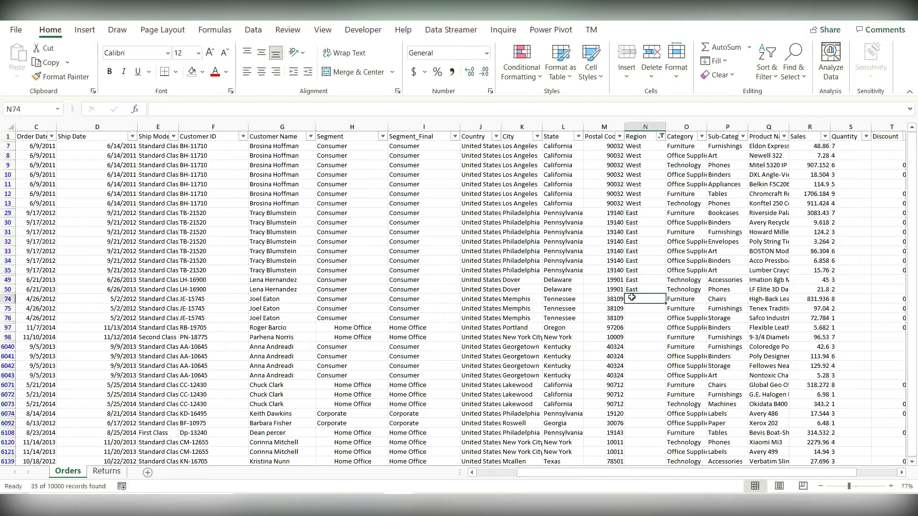
type("South")
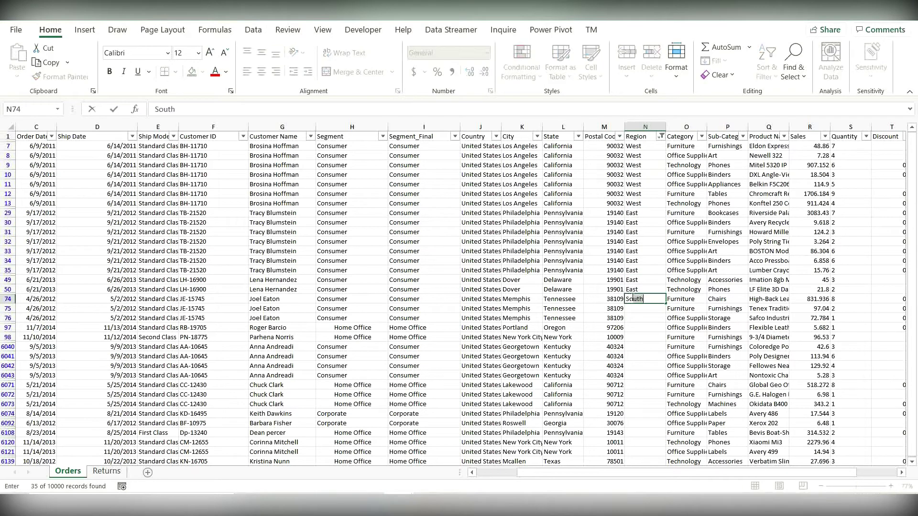
left_click(631, 290)
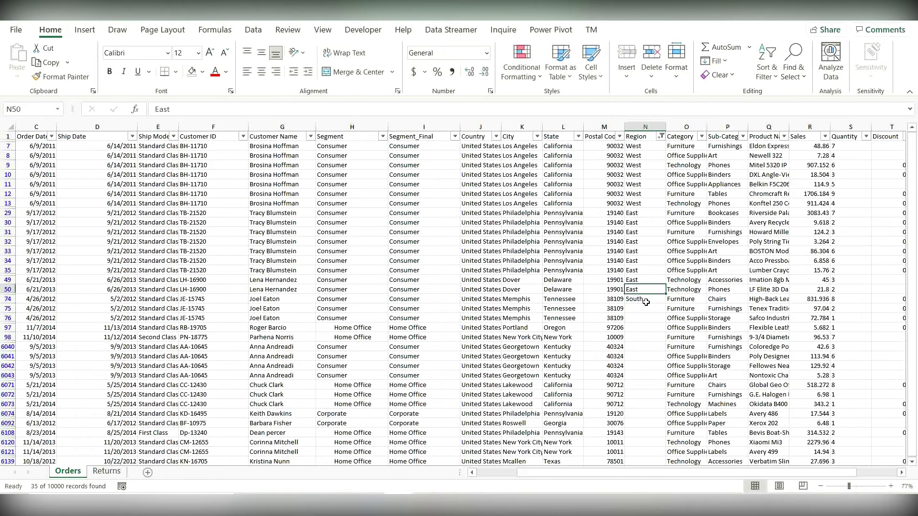
left_click(661, 298)
left_click_drag(667, 304, 659, 322)
Set the Region to West for the Oregon row 97 and to East for the New York row 98.
left_click(657, 328)
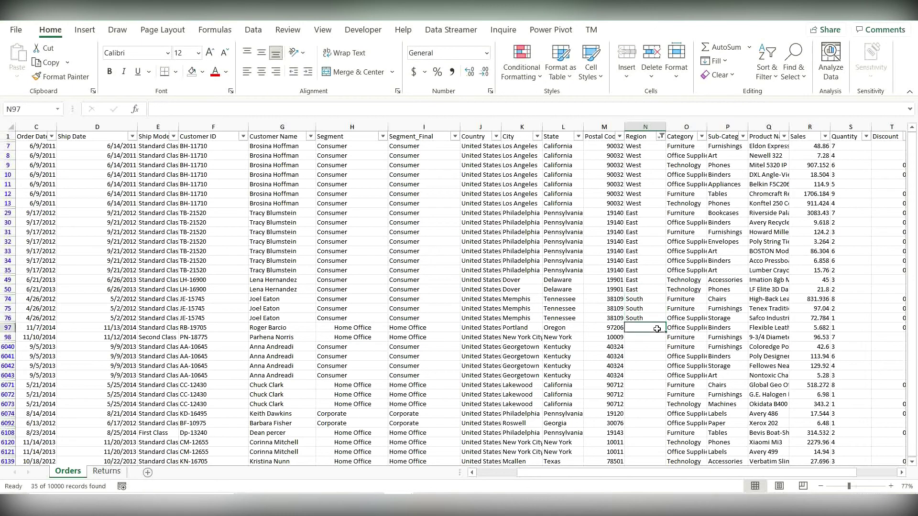
type("West")
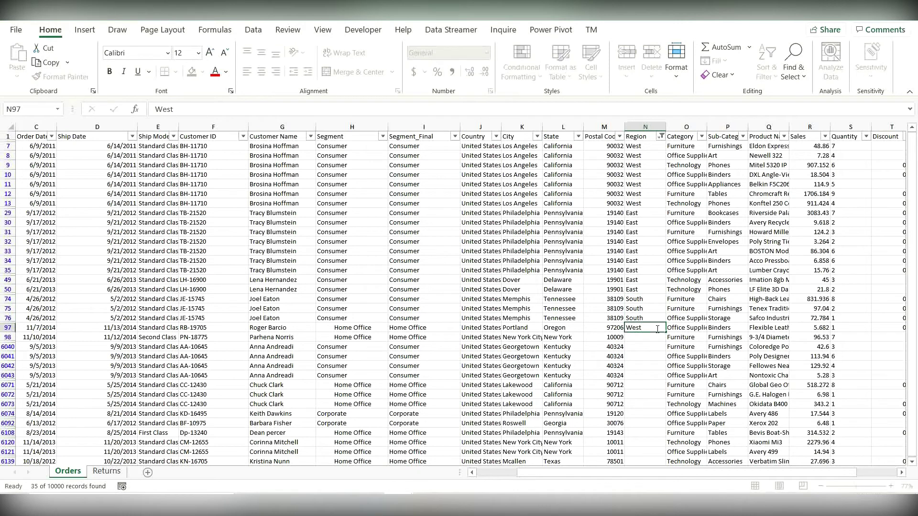
key("Return")
type("East")
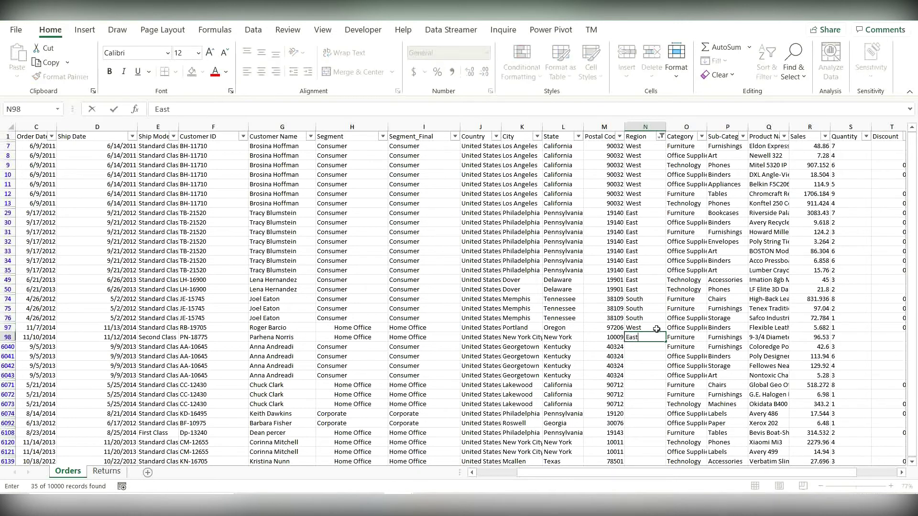
key("Return")
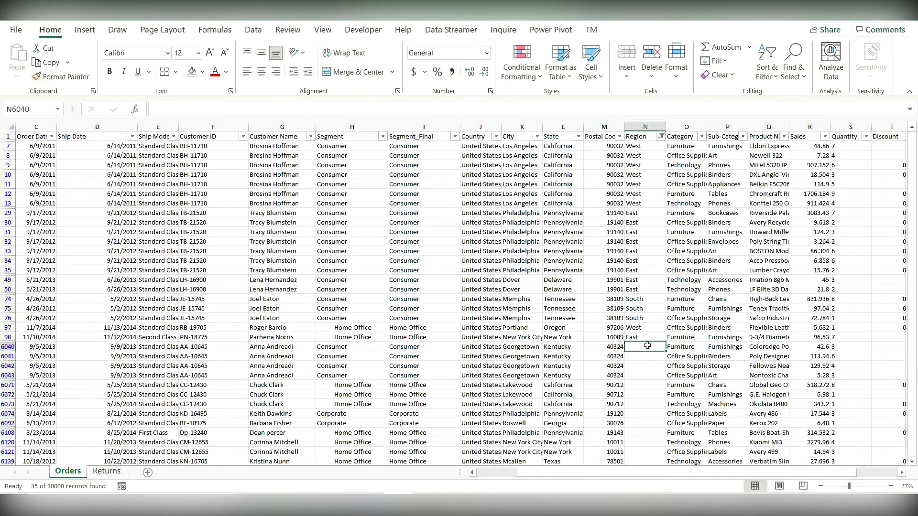
Fill the blank Region cells of the Georgetown, Kentucky rows 6040 to 6043 with South.
type("South")
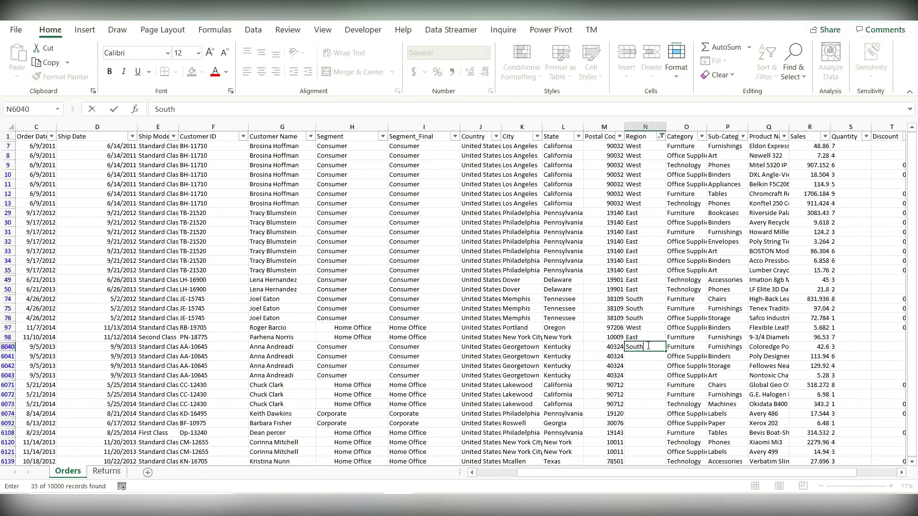
left_click(651, 312)
scroll(653, 311, "down", 1)
left_click(654, 311)
left_click_drag(668, 313, 668, 339)
Fill the blank Region cells of the Lakewood, California rows 6071 to 6073 with West.
left_click(663, 346)
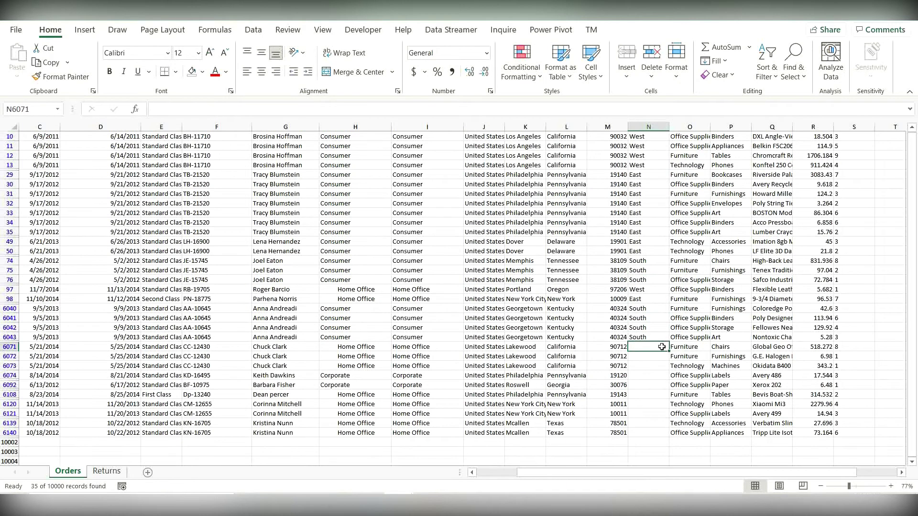
type("West")
key("ctrl+Return")
left_click_drag(668, 351, 669, 369)
Set the Region to East for the Pennsylvania row 6074 and to South for the Georgia row 6092.
left_click(655, 378)
type("East")
key("Return")
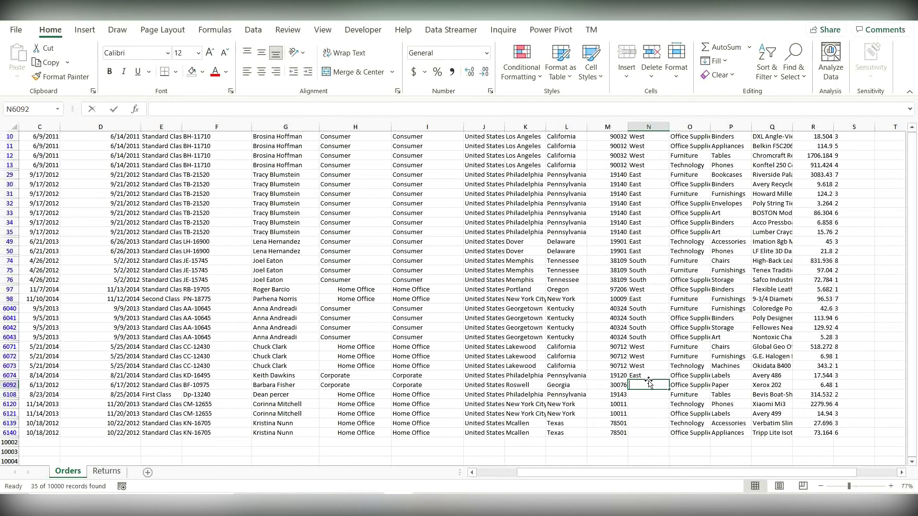
type("South")
key("Return")
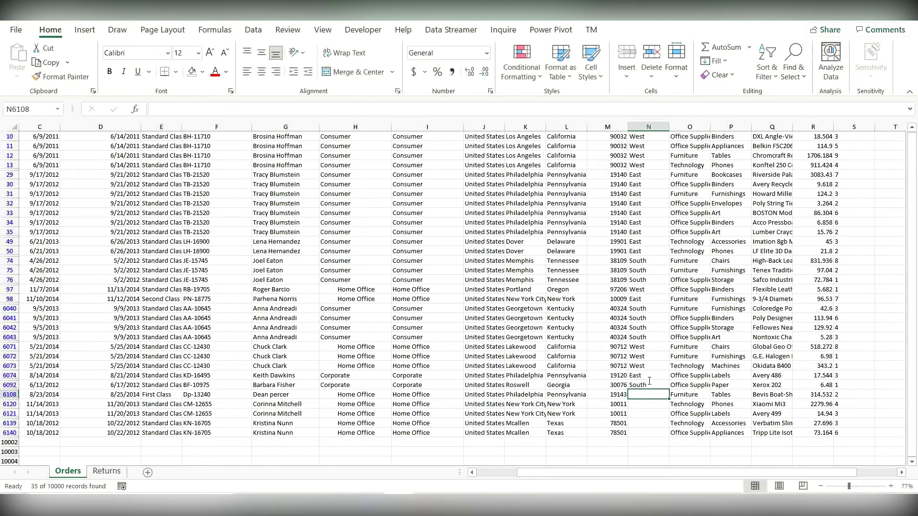
Enter East as the Region for the Pennsylvania row 6108 and copy it down to the New York rows 6120 and 6121.
type("East")
key("Return")
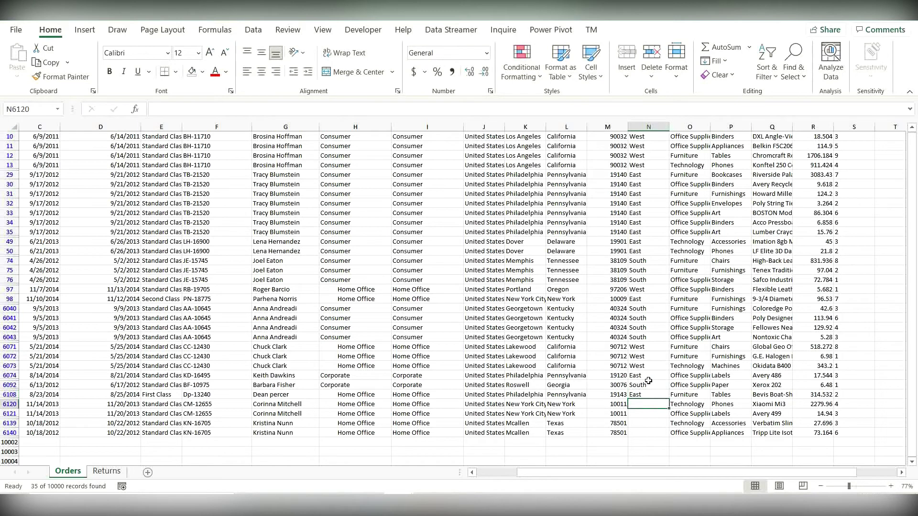
left_click(661, 394)
left_click_drag(669, 399, 669, 415)
Fill the blank Region cells of the Mcallen, Texas rows 6139 and 6140 with Central.
left_click(655, 423)
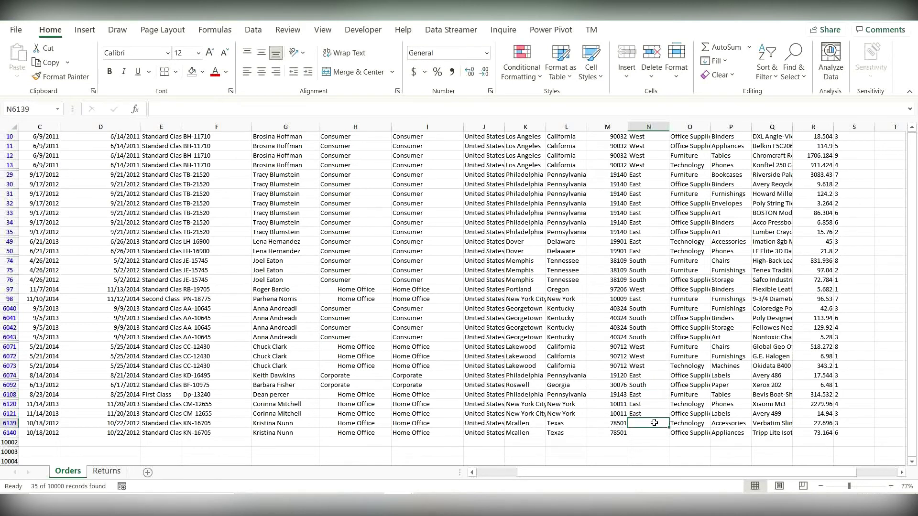
type("Centralol")
key("Return")
left_click(655, 423)
left_click_drag(671, 425, 671, 434)
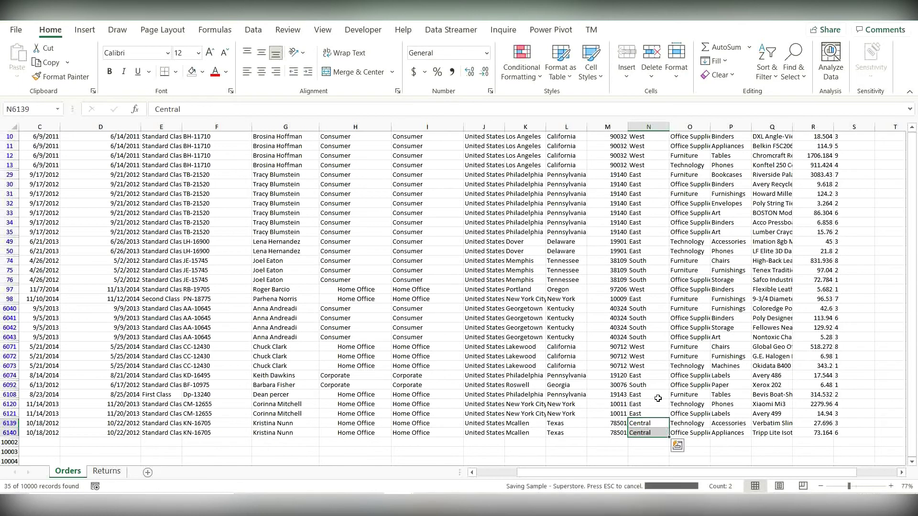
Set the Region filter to include all values so that every order row is shown again.
scroll(658, 398, "up", 2)
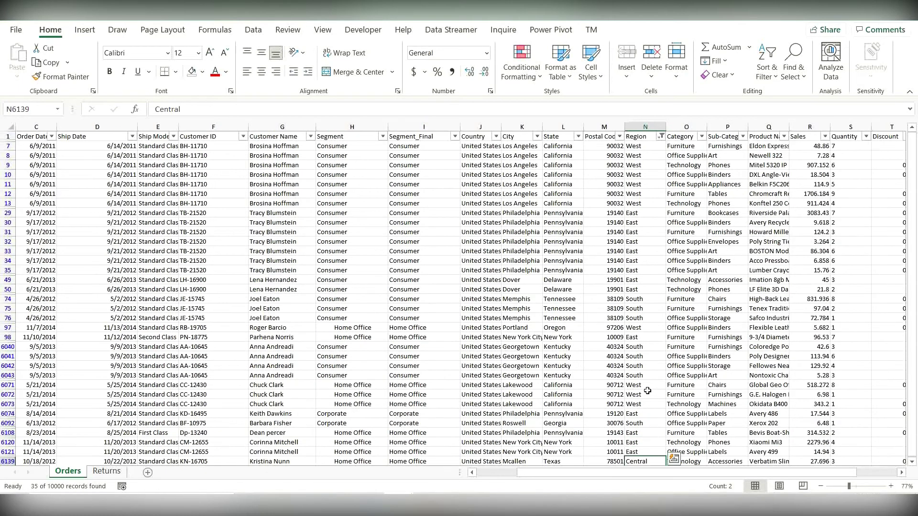
left_click(661, 138)
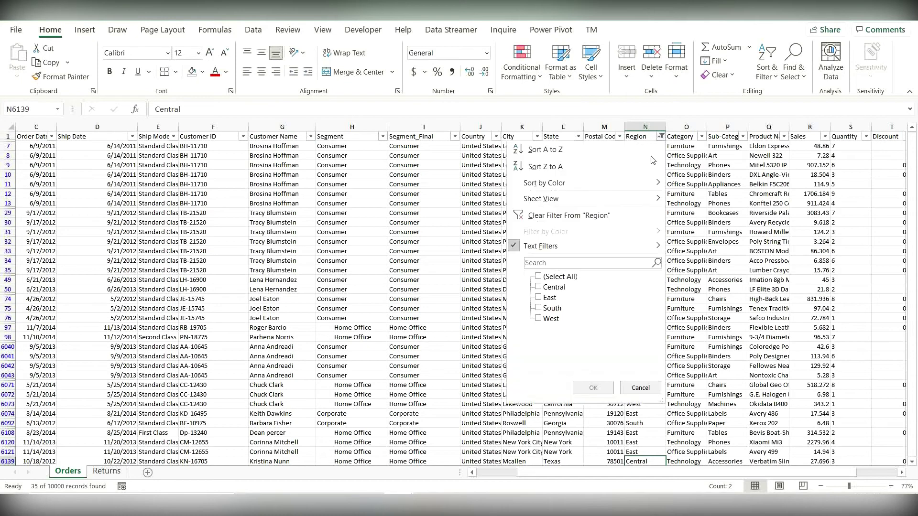
left_click(544, 278)
left_click(592, 388)
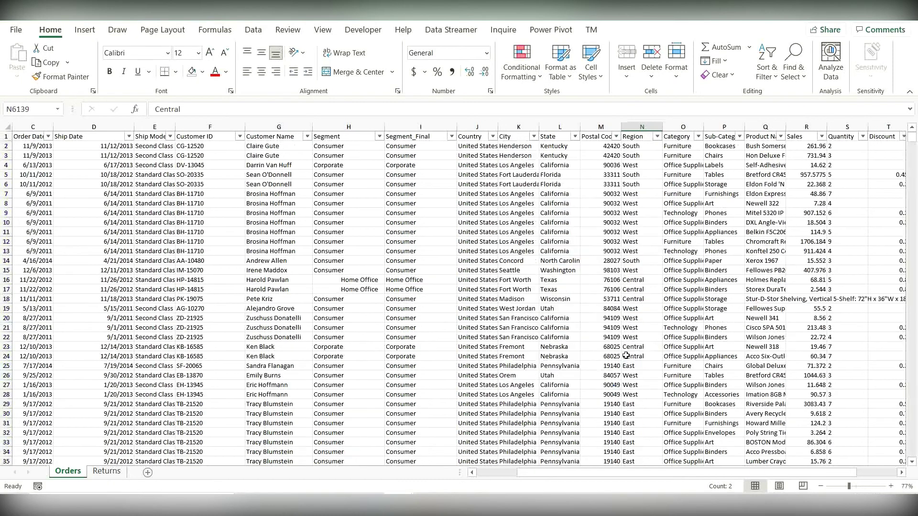
Check the filter value lists of the Region, Category, Sub-Category and Product Name columns for inconsistent or blank entries.
left_click(658, 136)
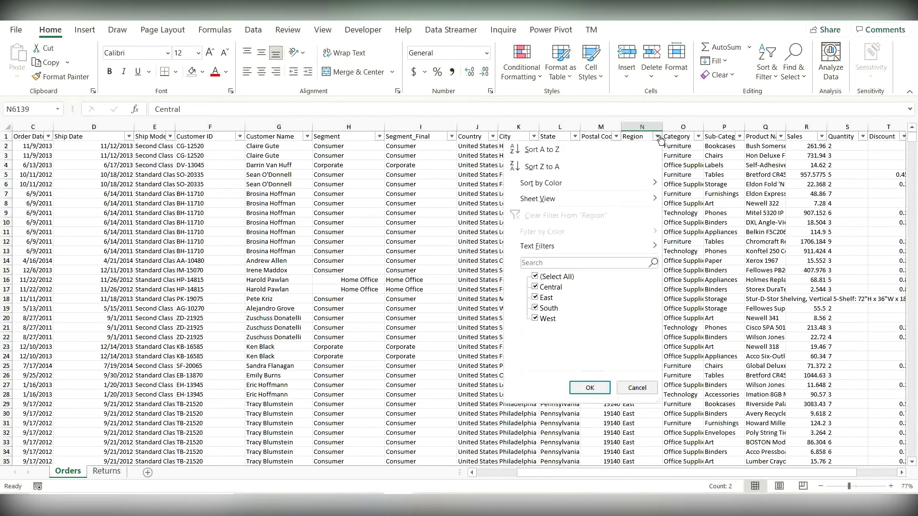
left_click(675, 149)
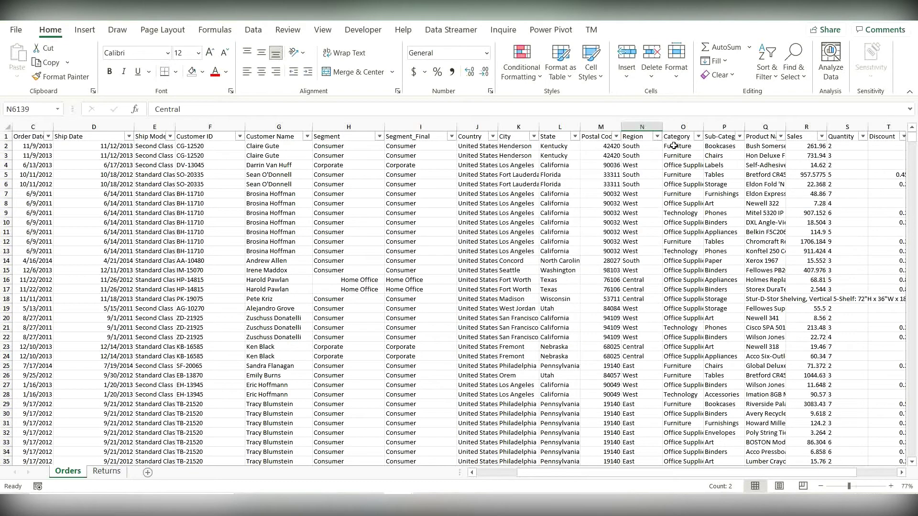
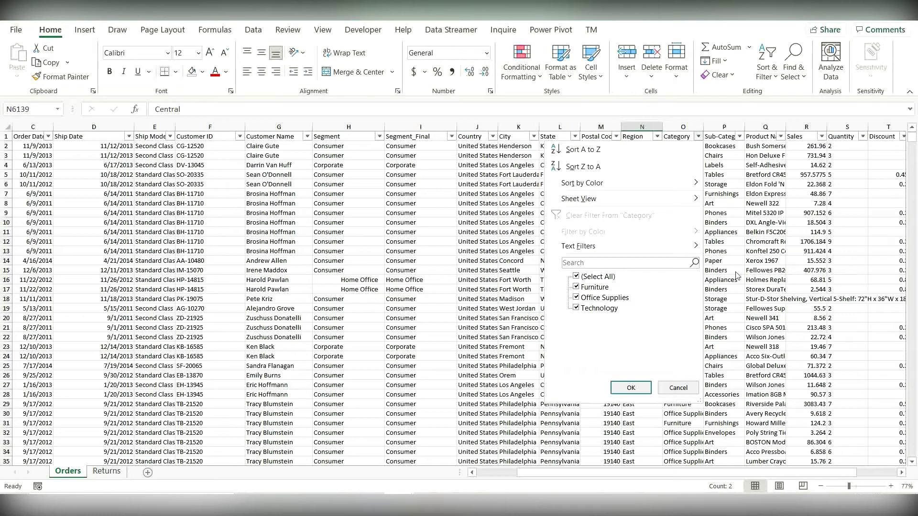
key("Escape")
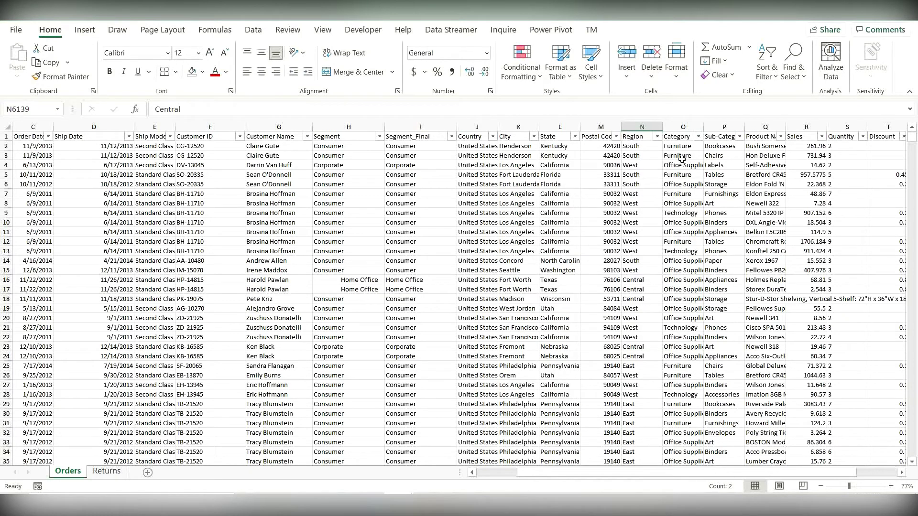
left_click(737, 137)
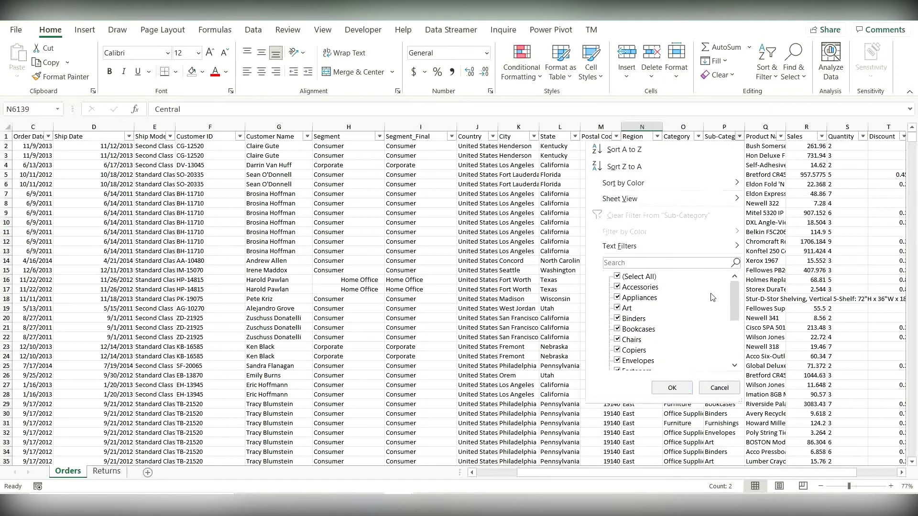
left_click_drag(736, 300, 738, 352)
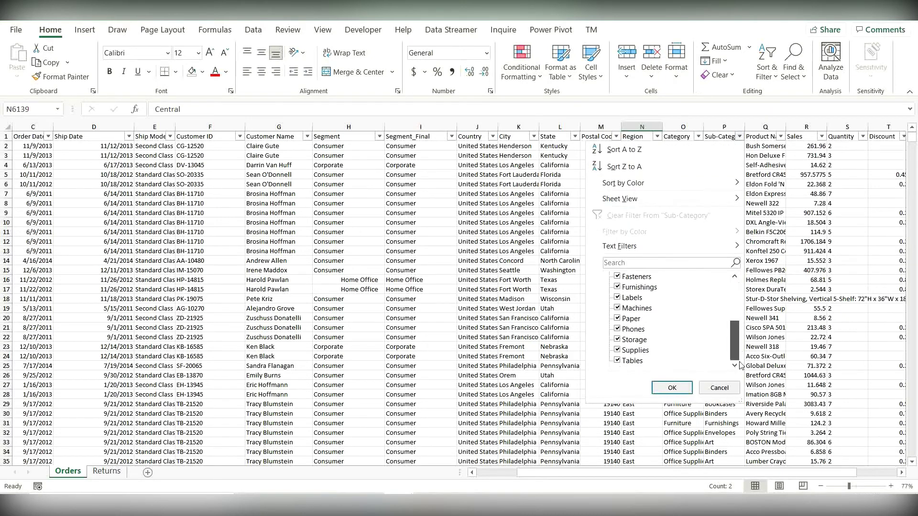
key("Escape")
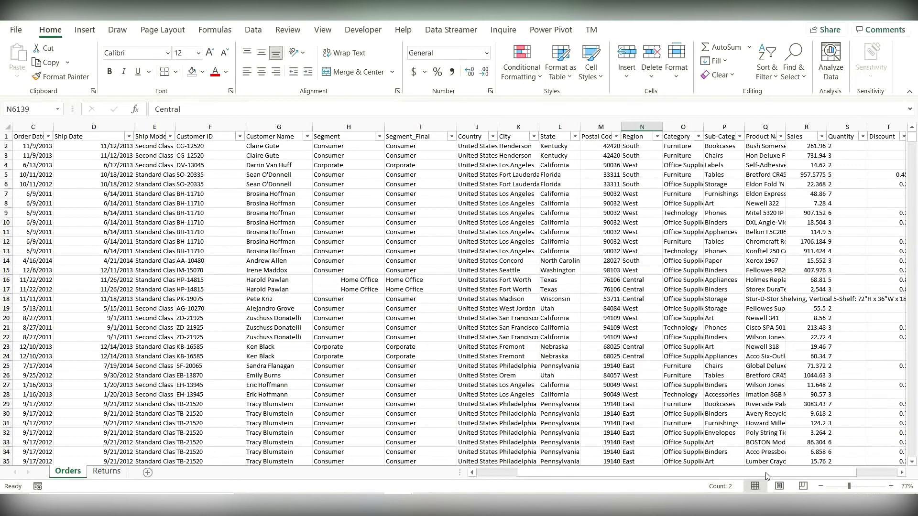
scroll(741, 200, "right", 2)
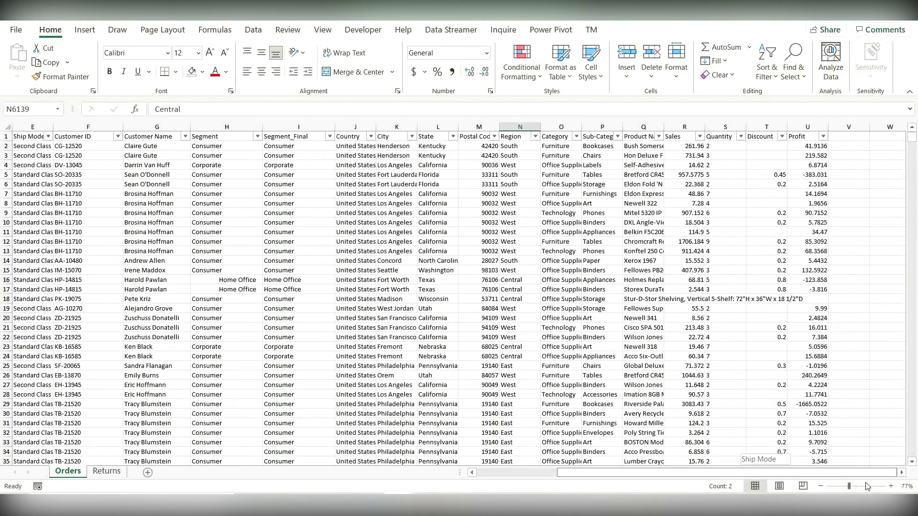
left_click(658, 137)
left_click_drag(655, 287, 666, 367)
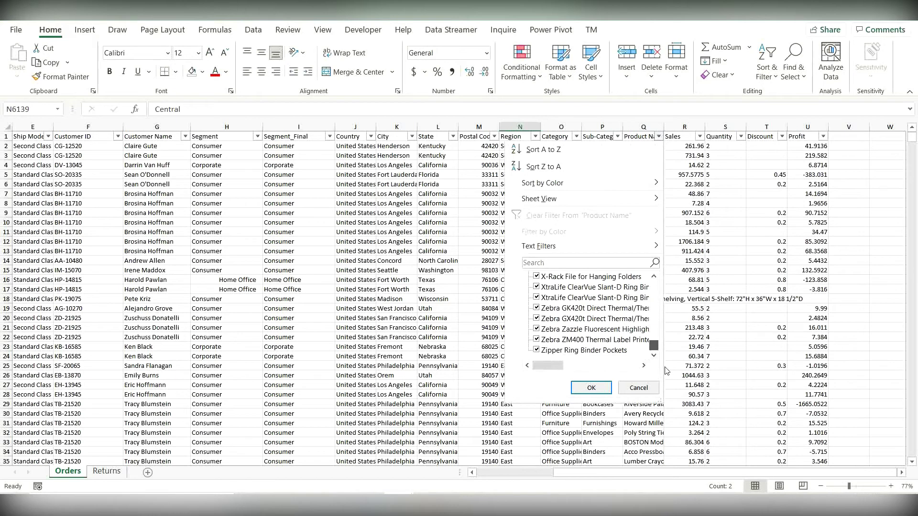
left_click(656, 315)
key("Escape")
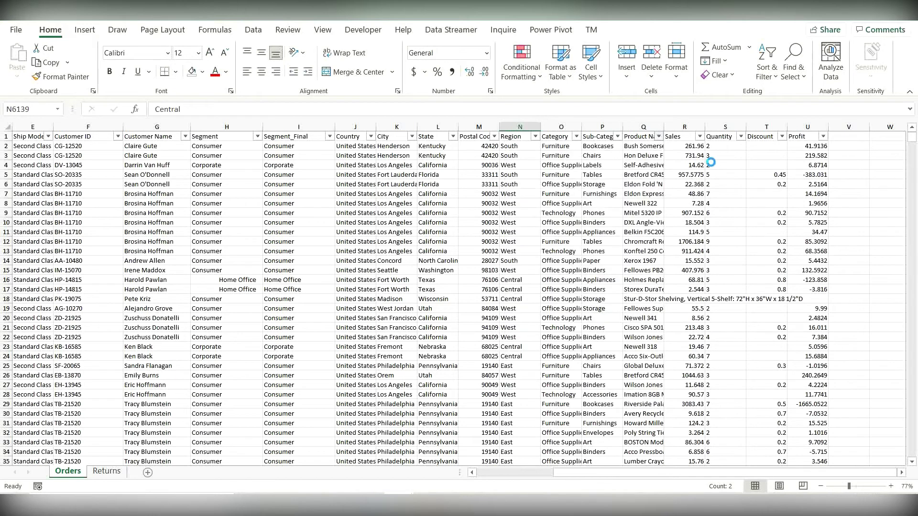
Filter the Sales column to show only the rows with blank values.
left_click(700, 137)
left_click_drag(695, 283, 697, 365)
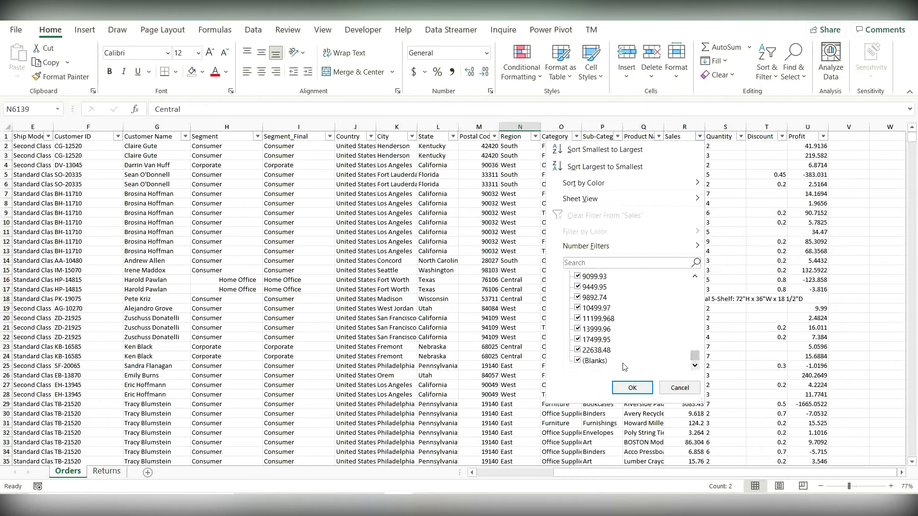
left_click_drag(695, 357, 688, 273)
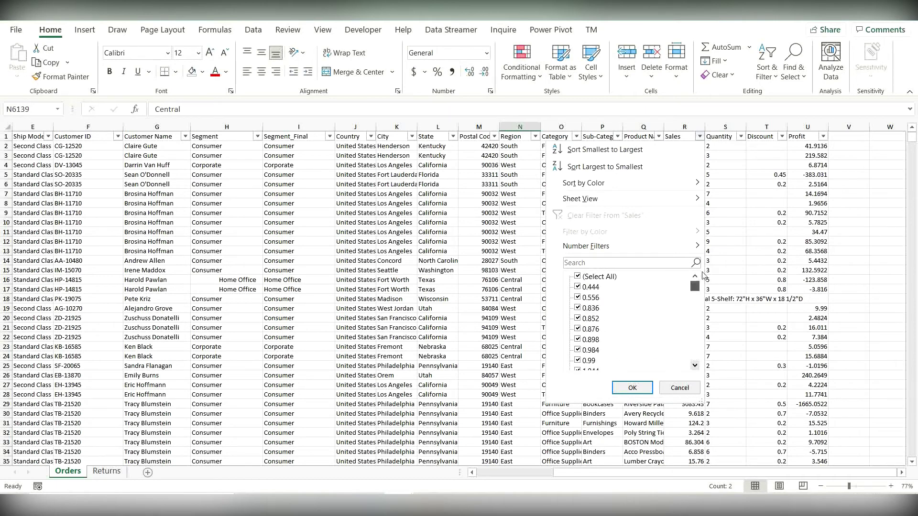
left_click(581, 277)
left_click(582, 277)
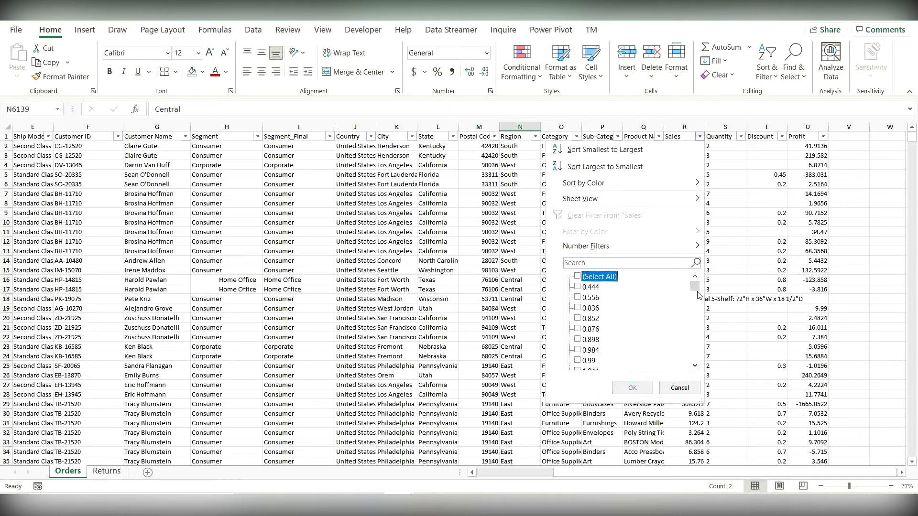
left_click_drag(695, 286, 699, 373)
left_click(577, 361)
left_click(632, 387)
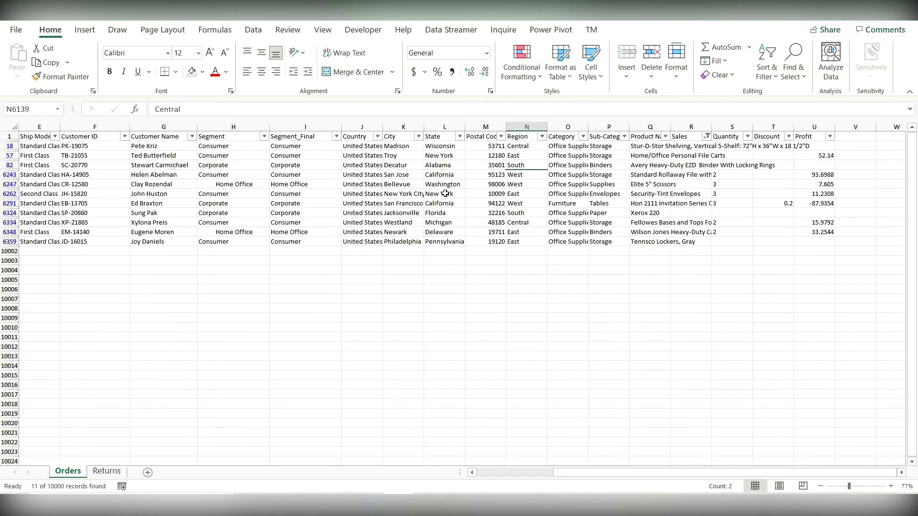
Delete all the filtered order rows with blank Sales, from row 18 to row 6359.
left_click(700, 154)
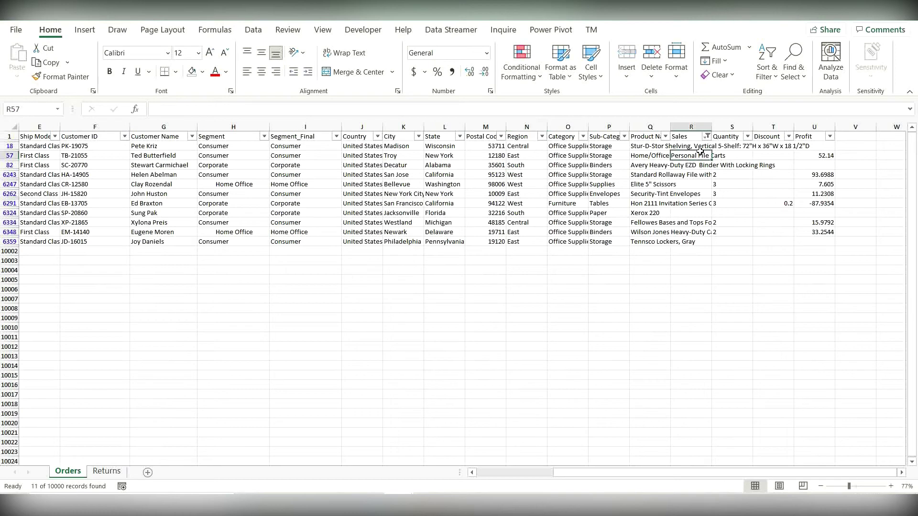
left_click(698, 144)
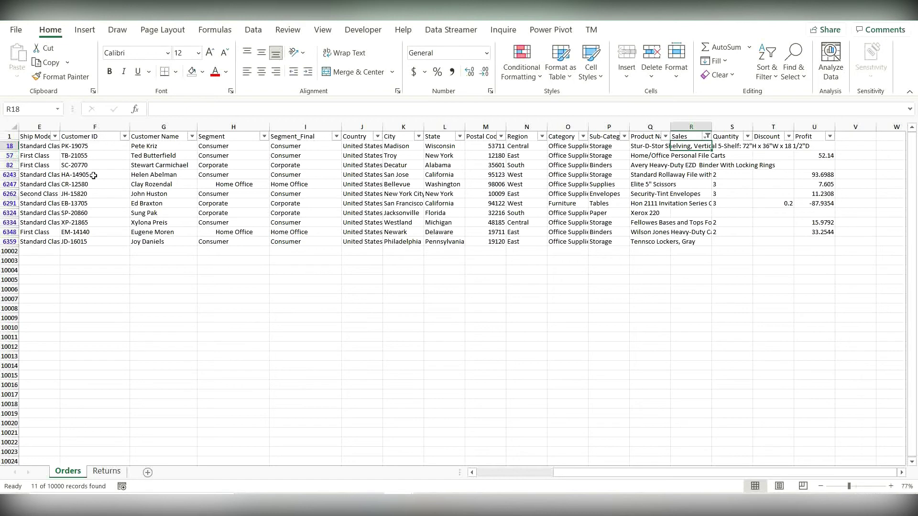
left_click(10, 146)
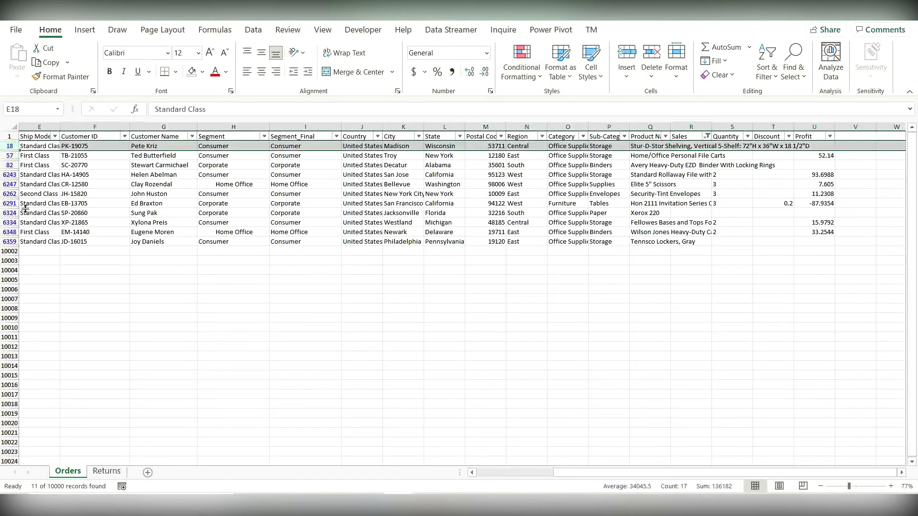
left_click(10, 241)
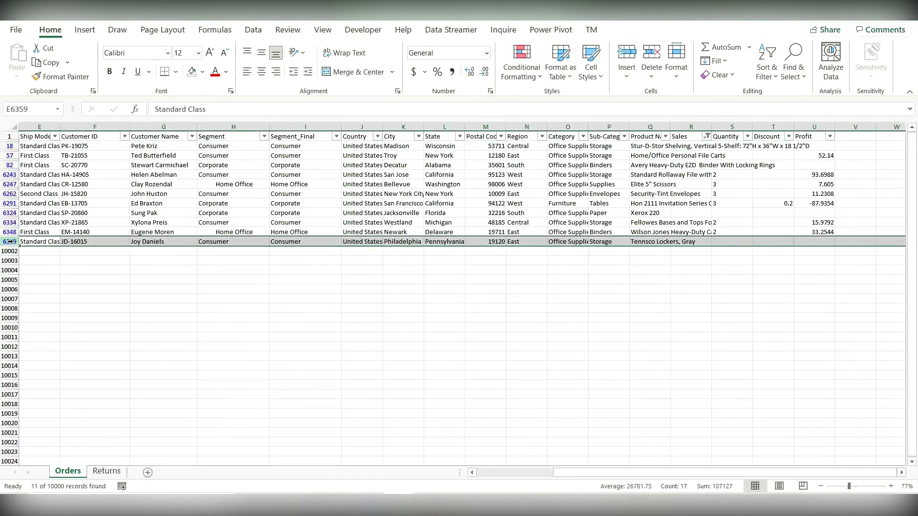
left_click(10, 145, "shift")
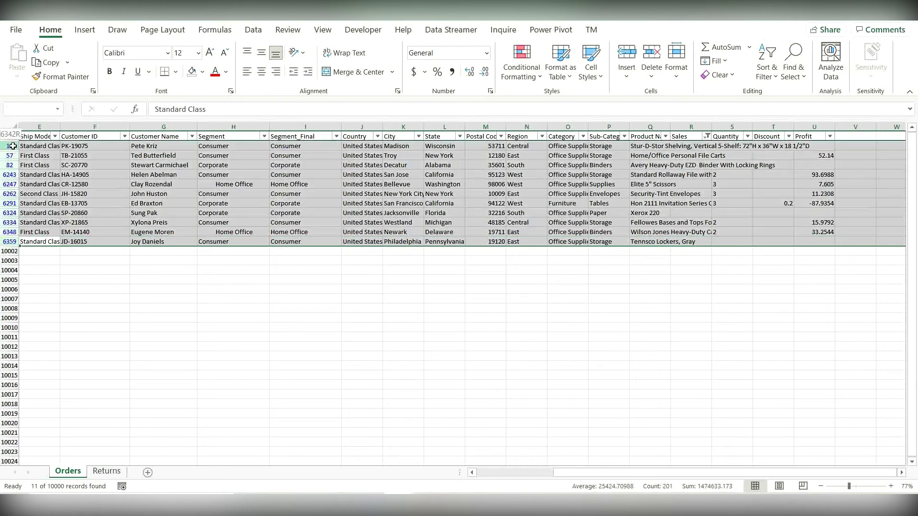
right_click(10, 146)
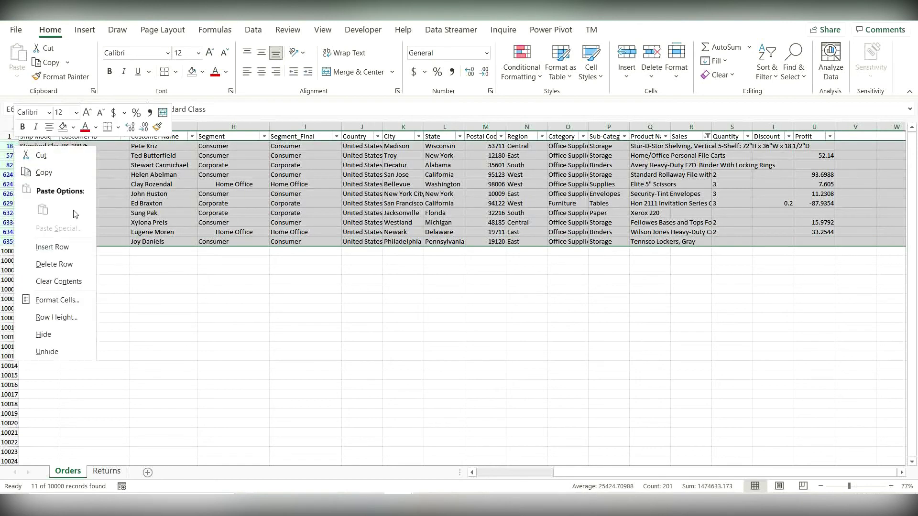
left_click(54, 265)
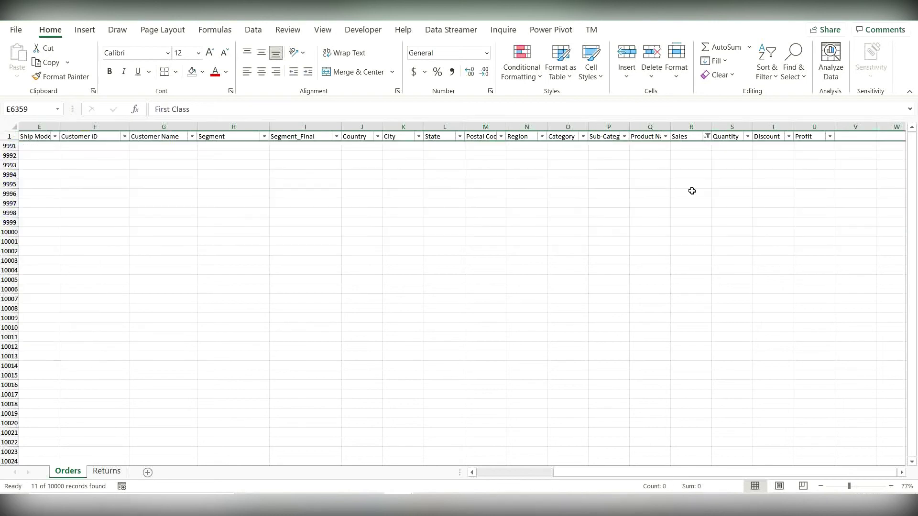
Set the Sales filter to include all values and recheck the column's value list.
left_click(707, 136)
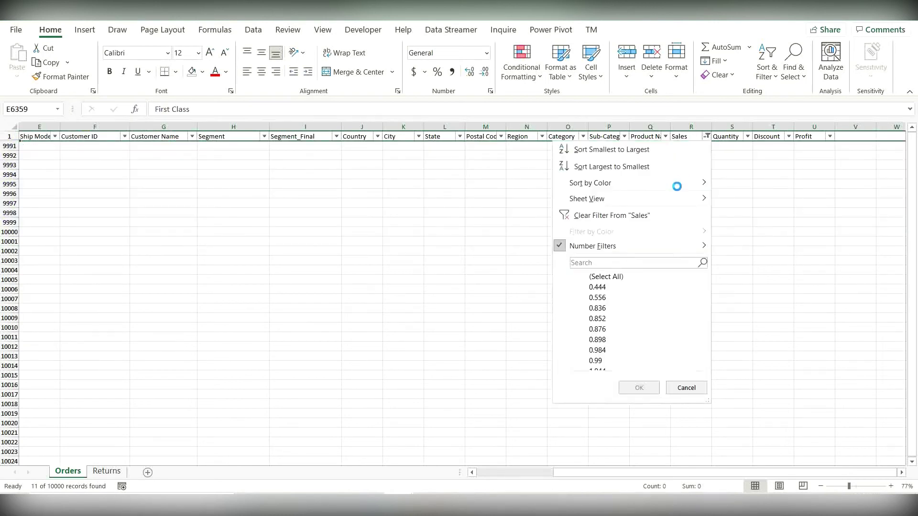
left_click(584, 278)
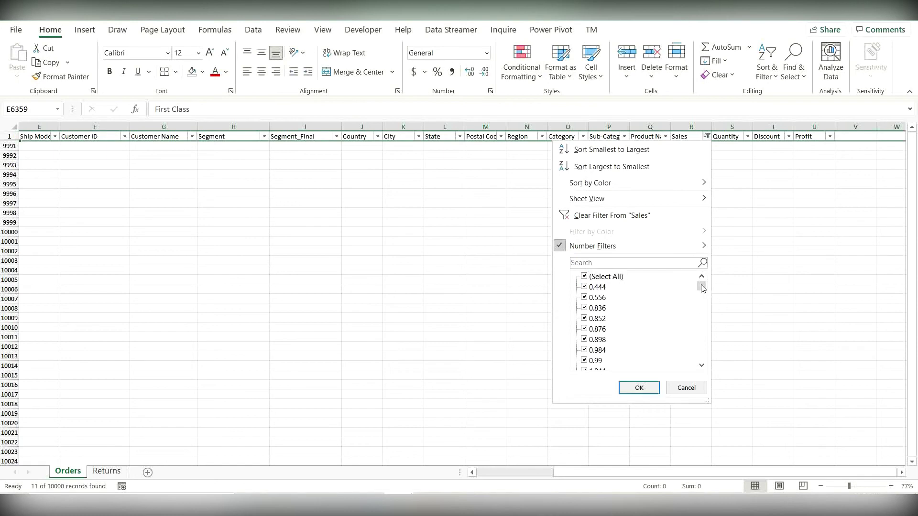
left_click_drag(701, 287, 713, 364)
left_click(640, 388)
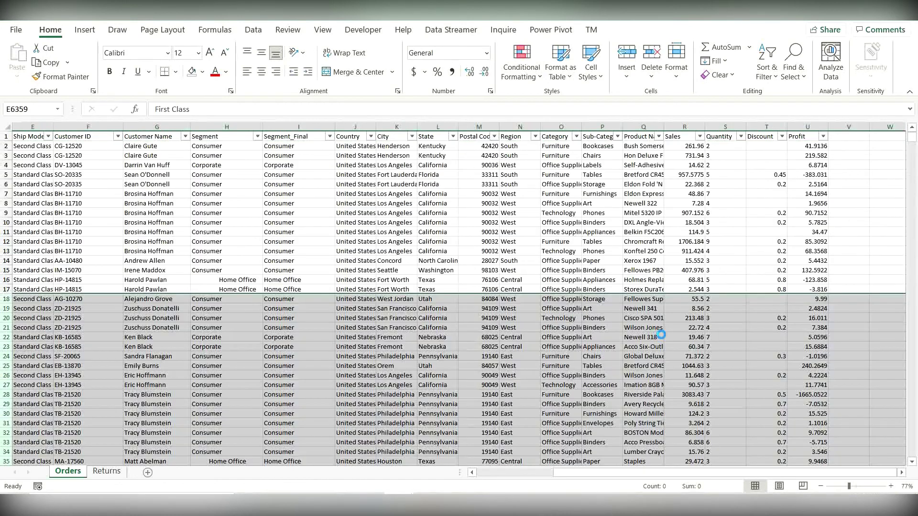
left_click(699, 137)
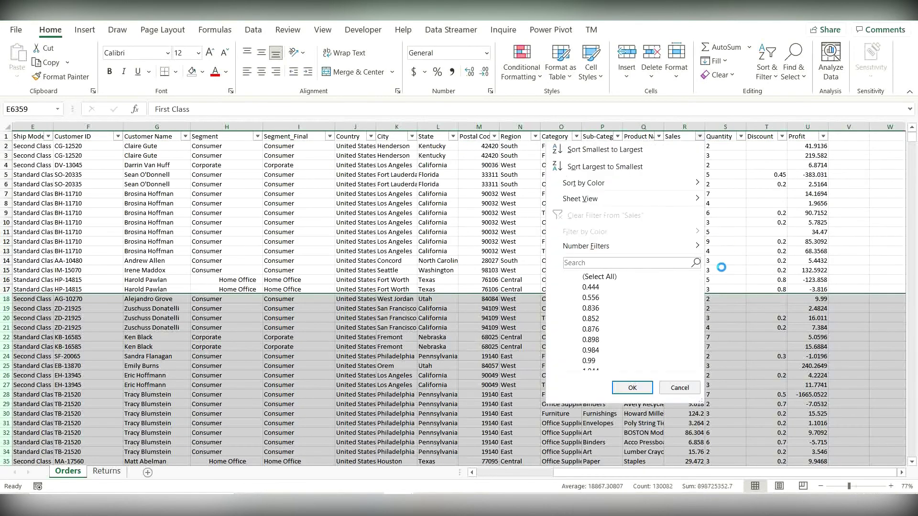
left_click(679, 388)
Inspect the Quantity column's filter values and the number format of its first cells.
left_click(738, 163)
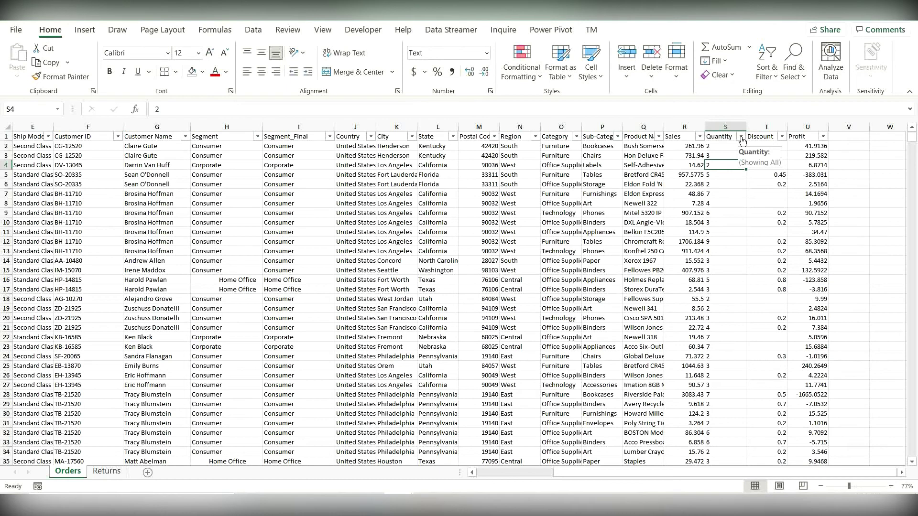
left_click(742, 139)
left_click(742, 138)
left_click(732, 180)
left_click(724, 155)
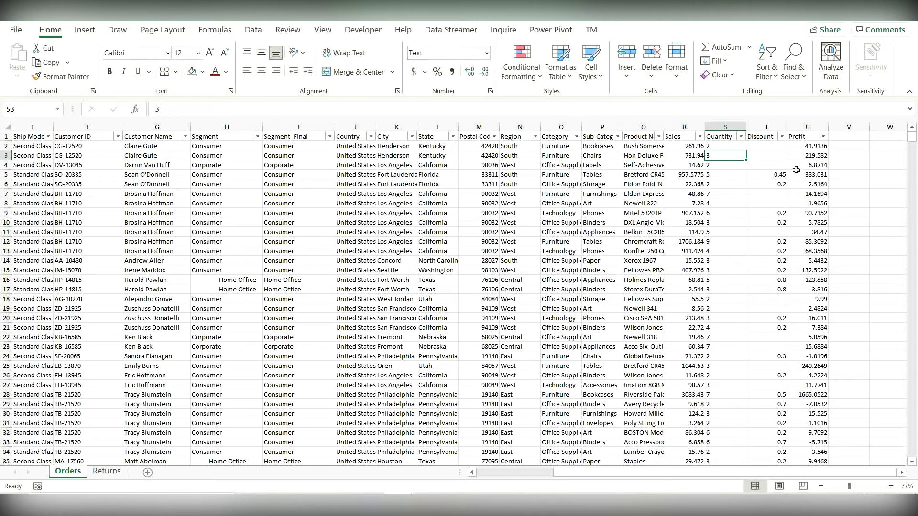
Format all Quantity values from S2 to the last row as Number with 0 decimal places.
left_click(728, 147)
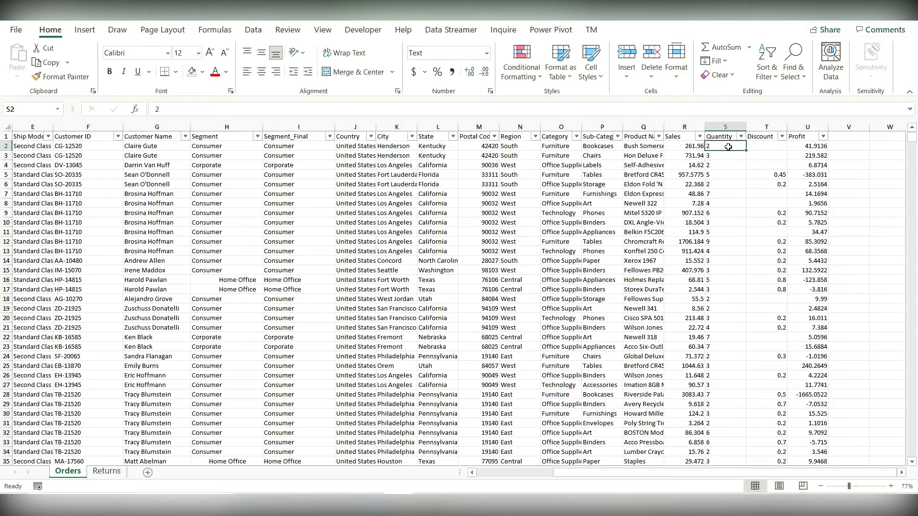
key("ctrl+shift+Down")
right_click(734, 175)
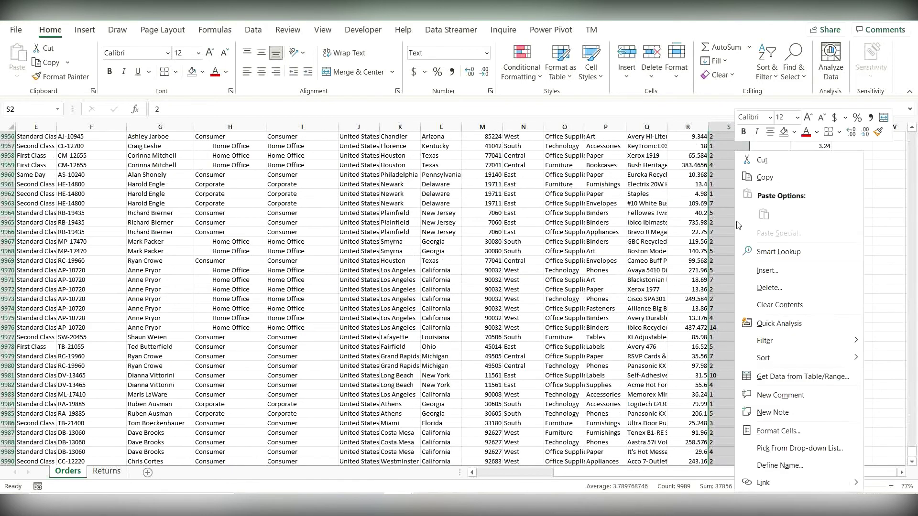
key("Escape")
key("ctrl+BackSpace")
key("ctrl+1")
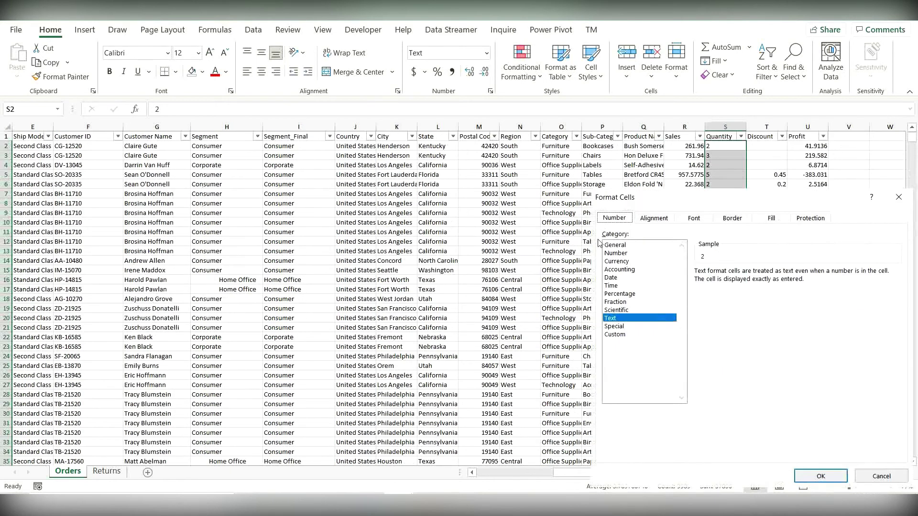
left_click(636, 254)
left_click(778, 275)
left_click(779, 275)
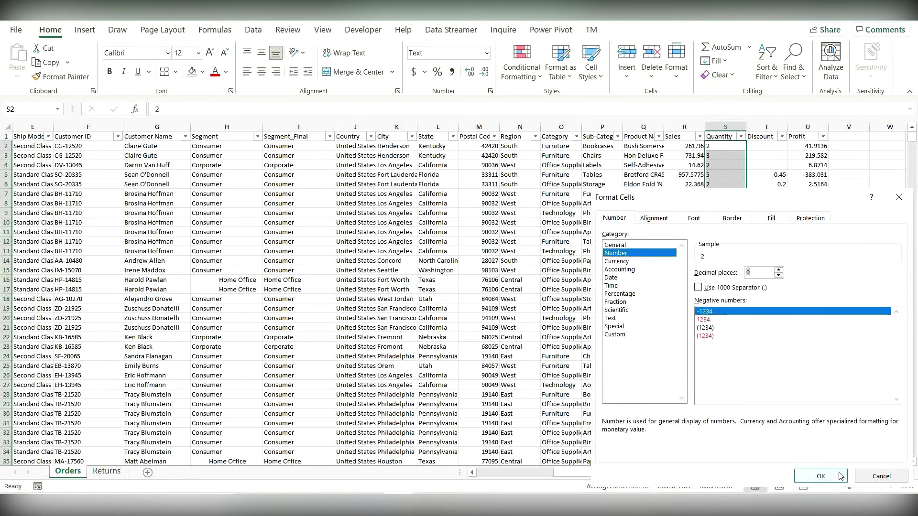
left_click(821, 476)
left_click(732, 173)
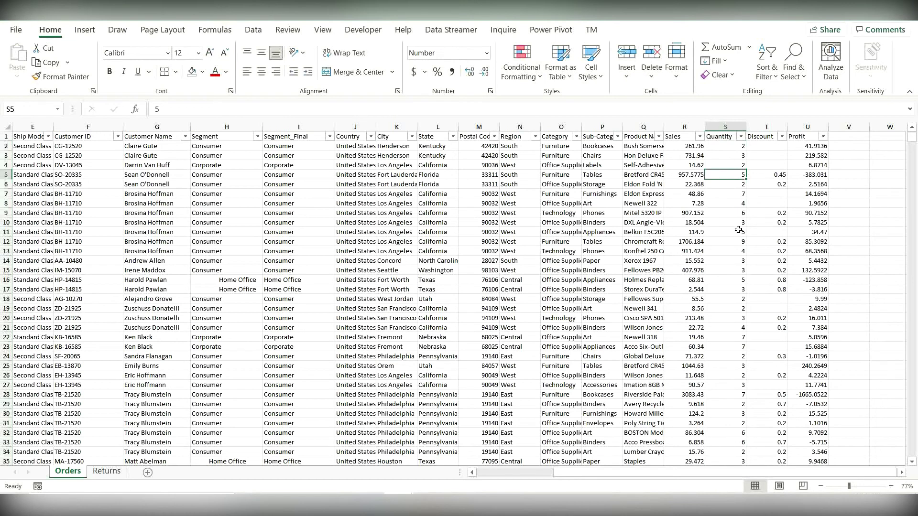
left_click(732, 146)
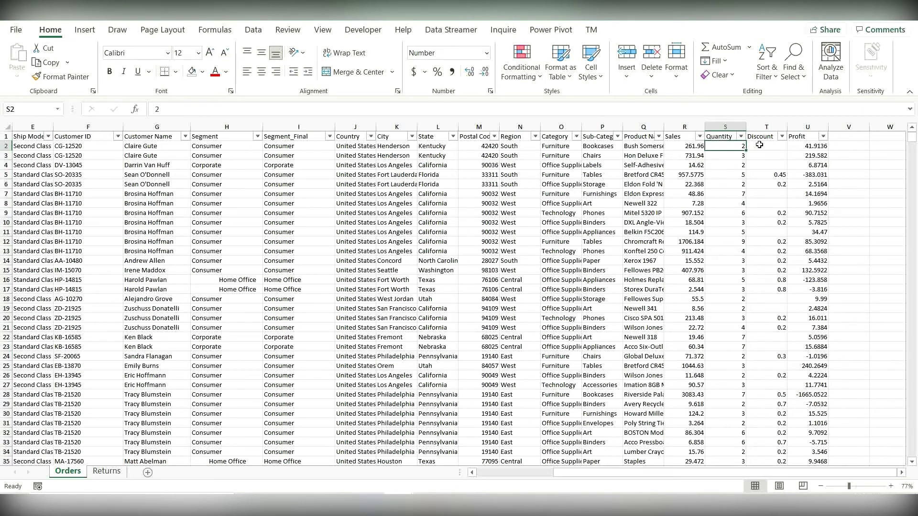
Filter the Discount column to show only the rows with blank values.
left_click(761, 145)
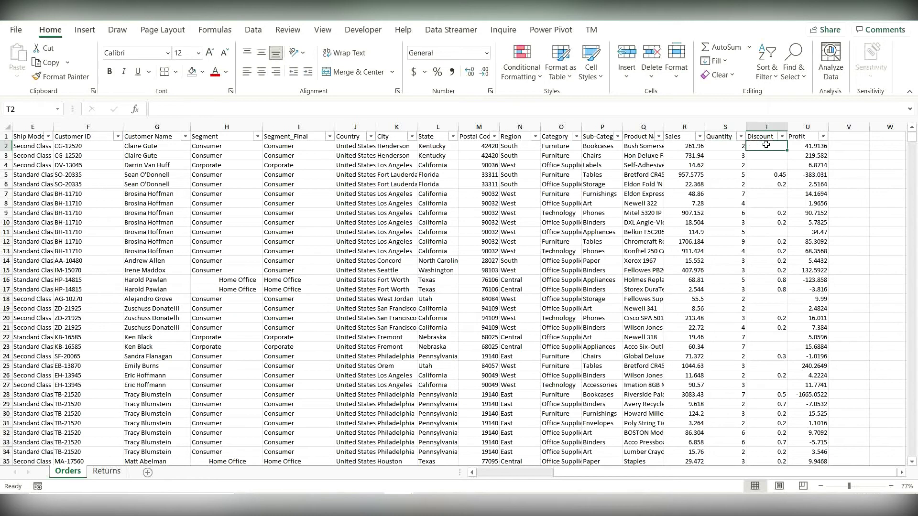
left_click(781, 136)
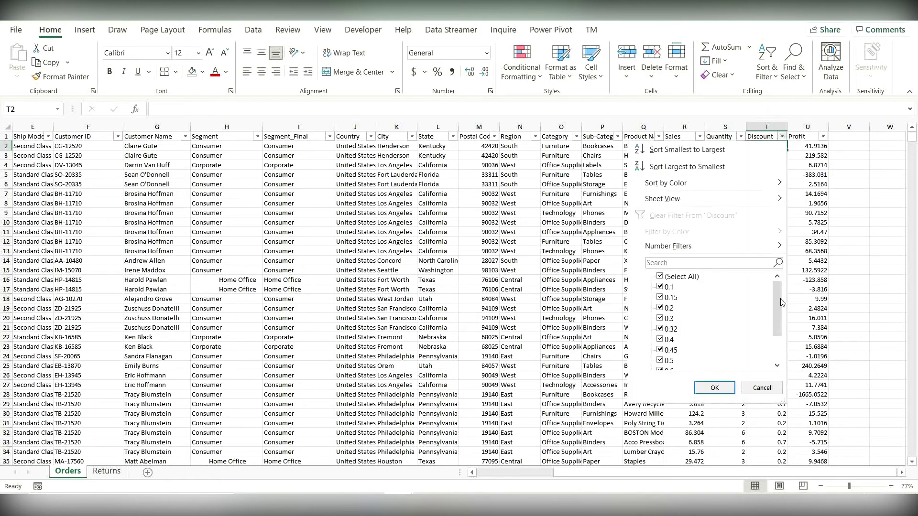
left_click(659, 277)
scroll(777, 296, "down", 2)
left_click(660, 361)
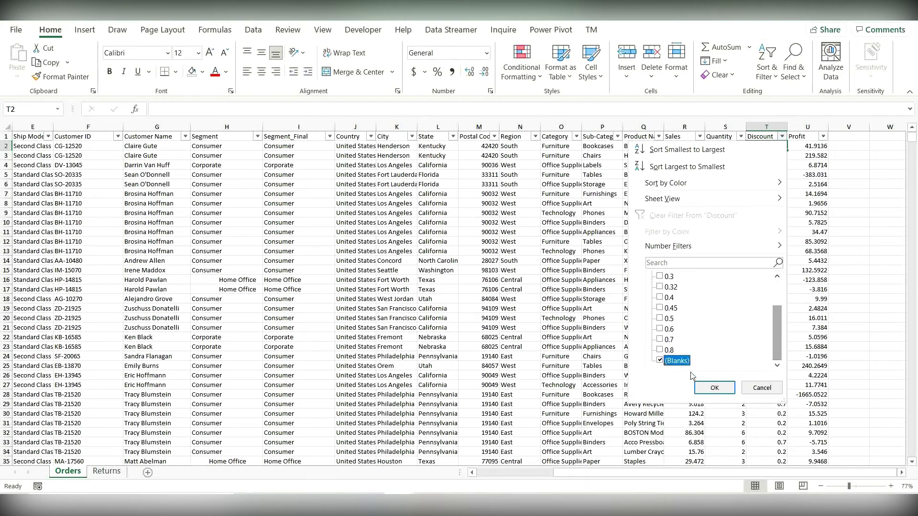
left_click(714, 387)
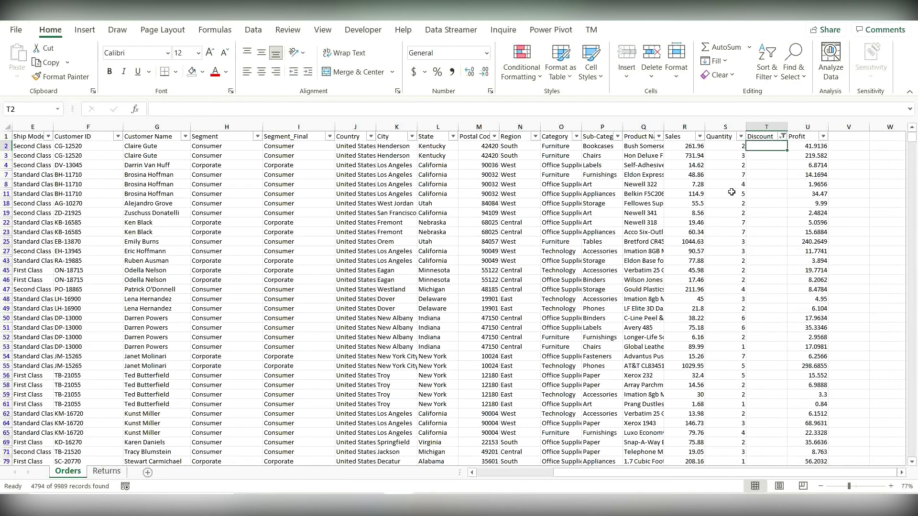
Enter 0 in T2 and fill it down through all the filtered blank Discount cells to row 9990.
type("0")
key("Return")
left_click(764, 147)
key("ctrl+shift+End")
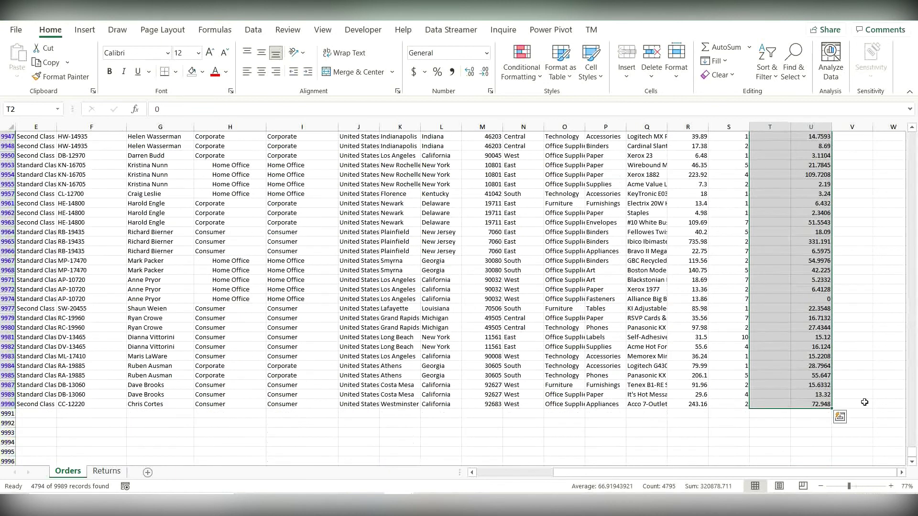
left_click(770, 403, "shift")
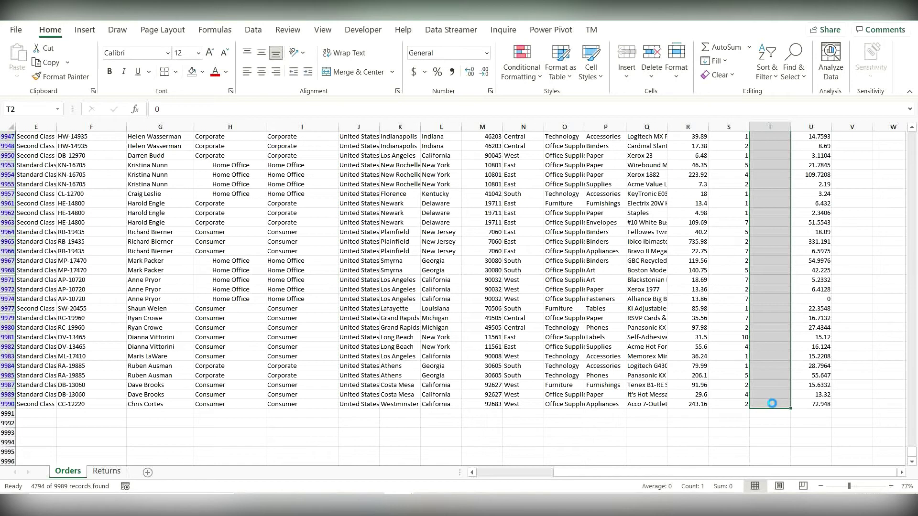
left_click_drag(912, 452, 913, 136)
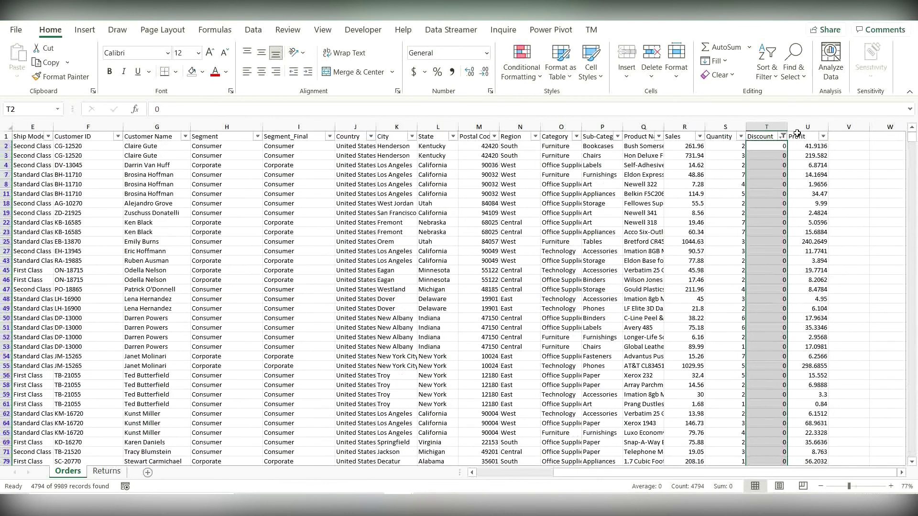
left_click(772, 149)
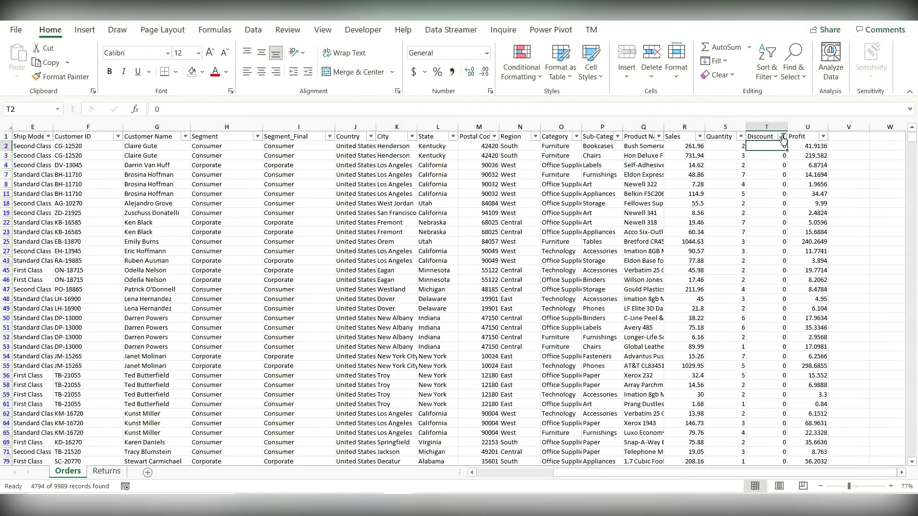
Set the Discount filter to include all values and check the list for remaining blanks.
left_click(782, 137)
left_click(663, 278)
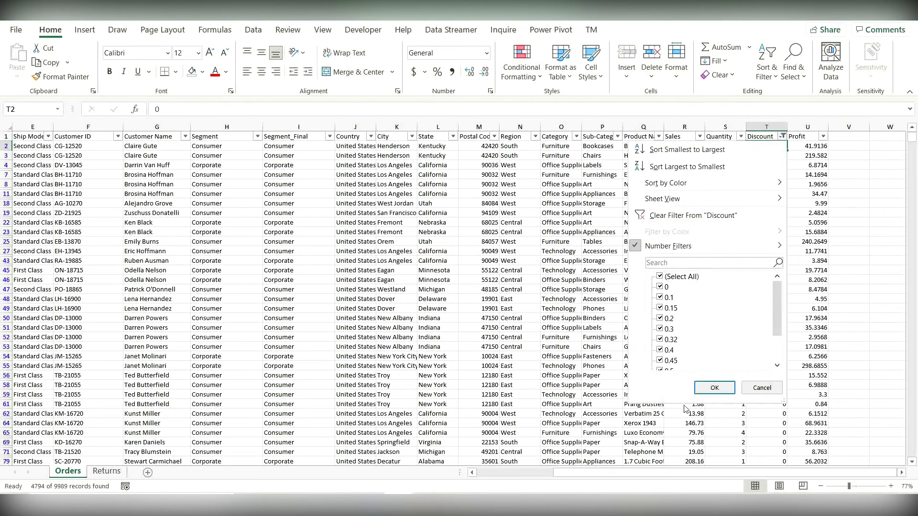
left_click_drag(775, 314, 778, 337)
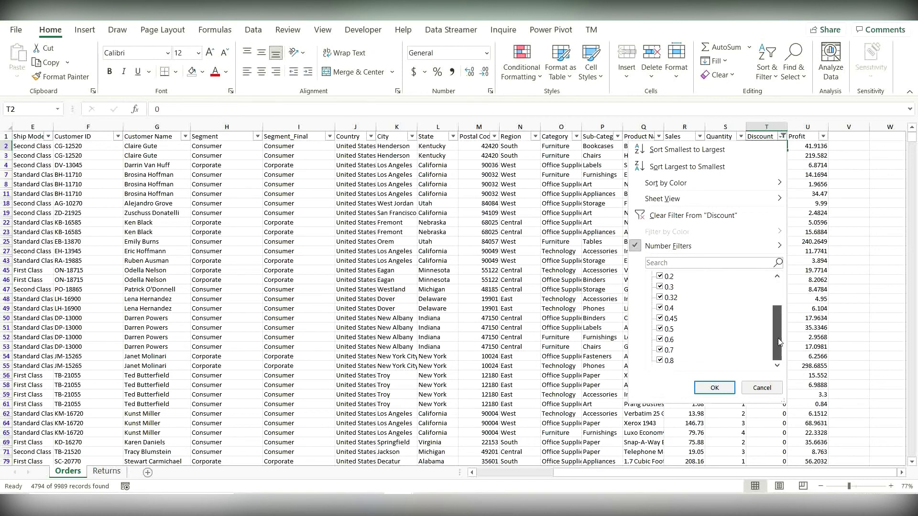
left_click(714, 387)
left_click(754, 225)
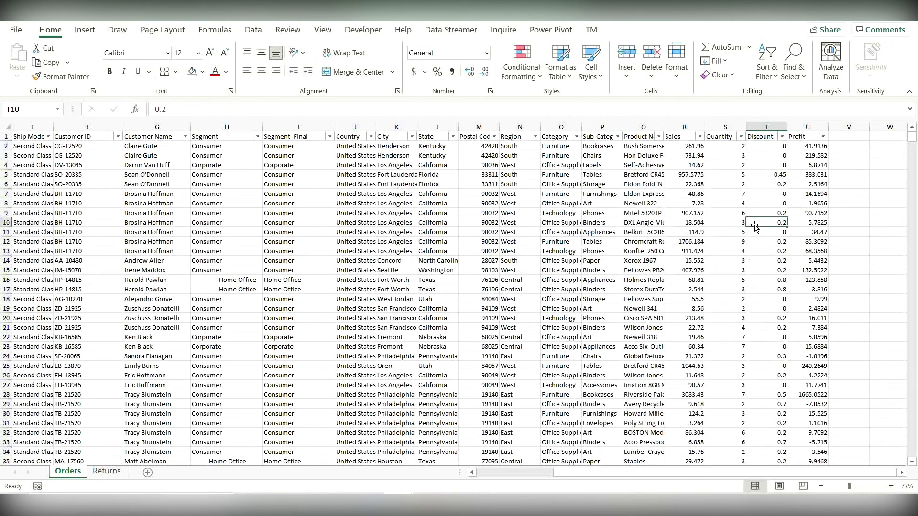
Inspect the Profit column's filter values from lowest to highest, leaving the filter unchanged.
left_click(822, 138)
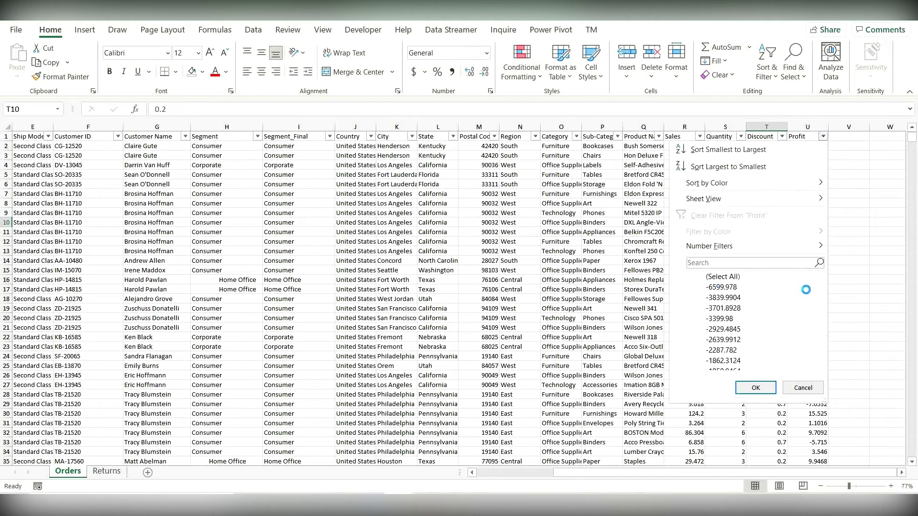
left_click_drag(817, 282, 818, 355)
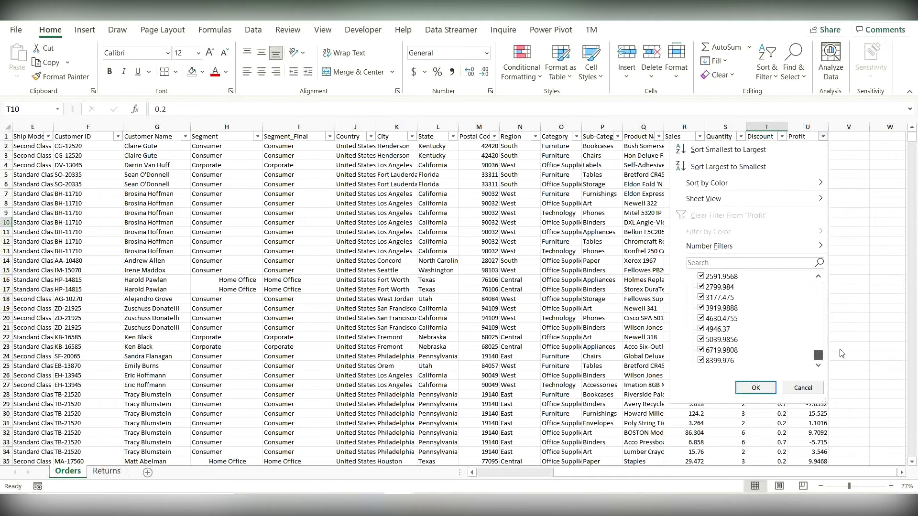
left_click(806, 388)
left_click(718, 357)
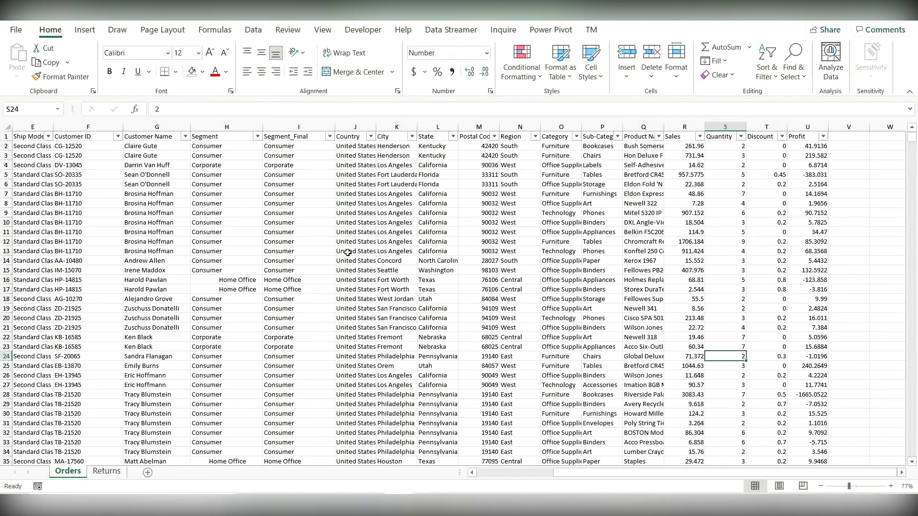
Remove duplicate rows from the Orders data, comparing all columns and treating the first row as headers.
scroll(347, 252, "left", 3)
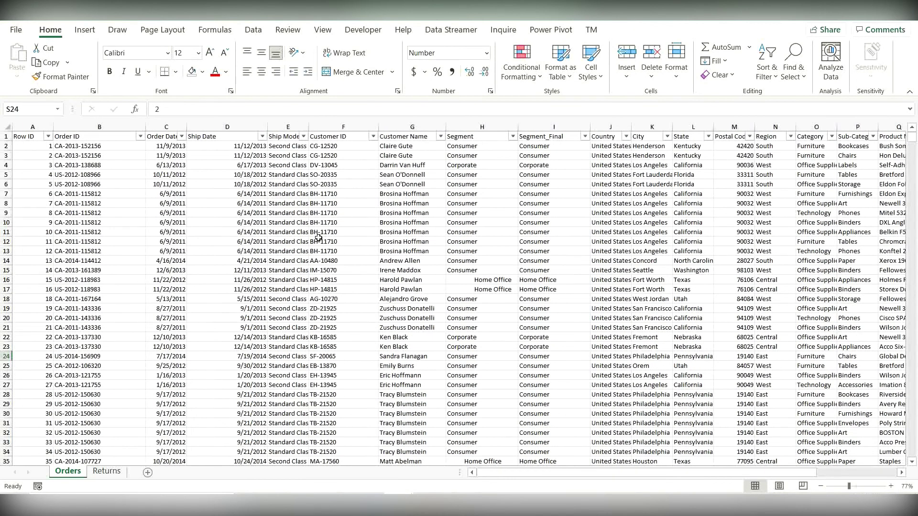
left_click(253, 30)
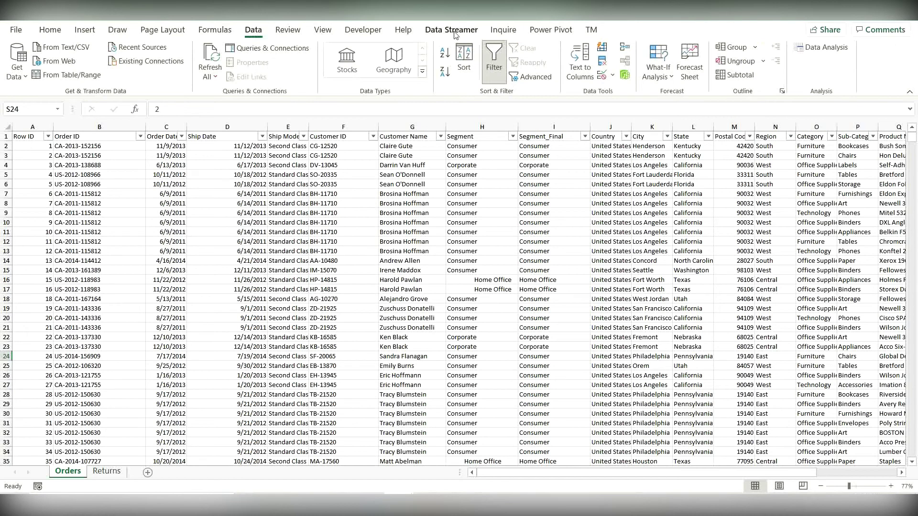
left_click(601, 65)
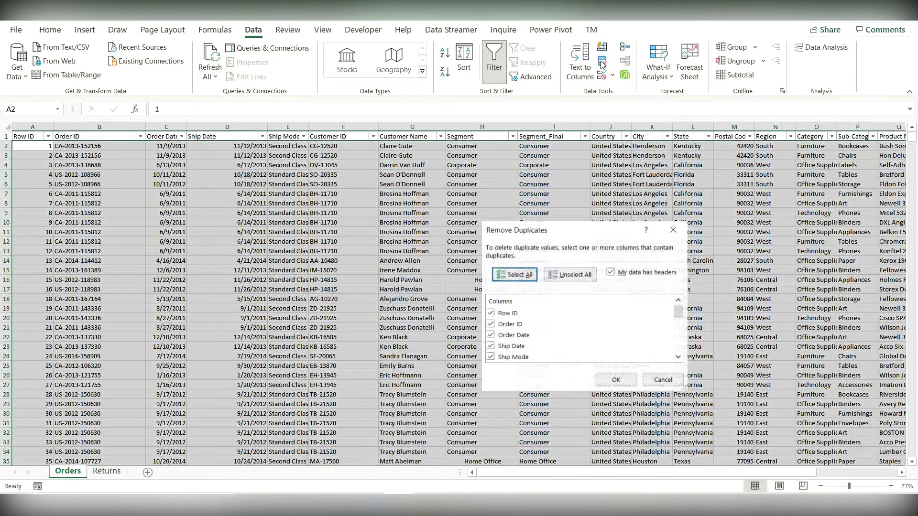
scroll(589, 342, "down", 3)
scroll(589, 342, "down", 3)
scroll(574, 341, "up", 6)
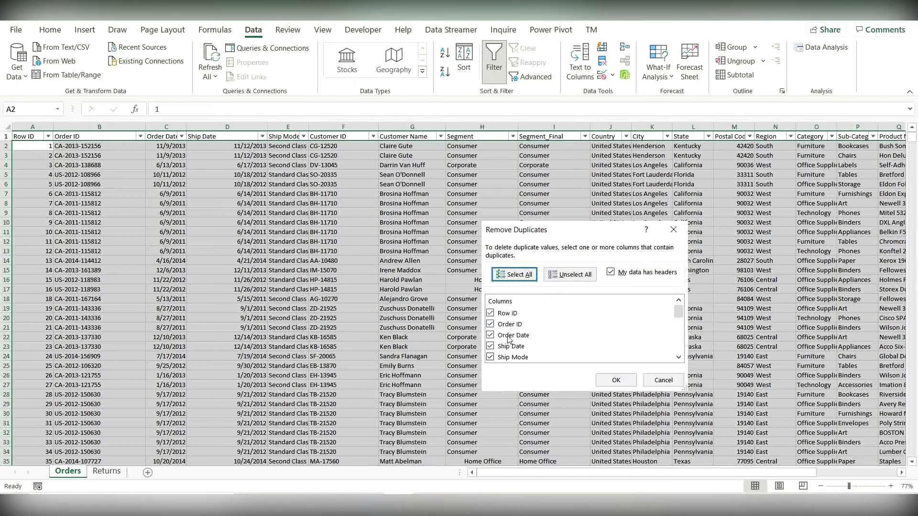
scroll(495, 326, "down", 3)
scroll(505, 340, "up", 3)
scroll(506, 339, "down", 5)
scroll(512, 346, "up", 5)
left_click(617, 380)
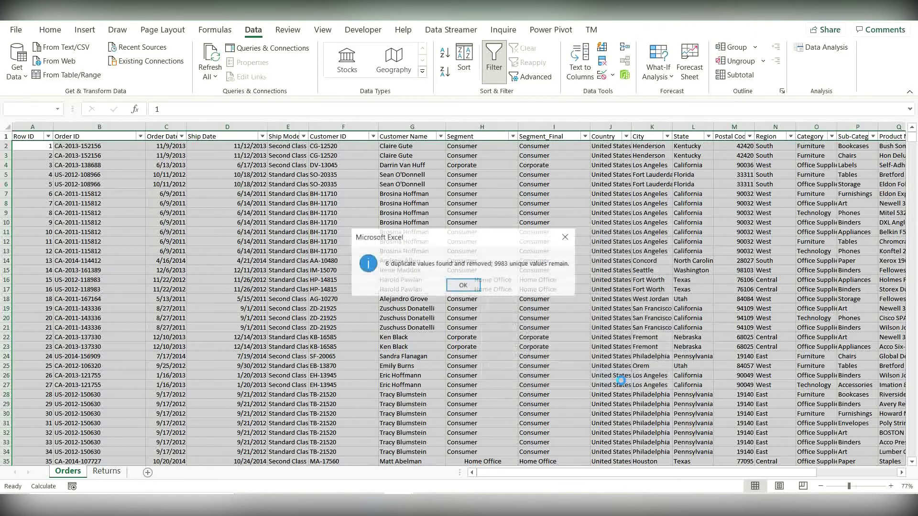
left_click(464, 286)
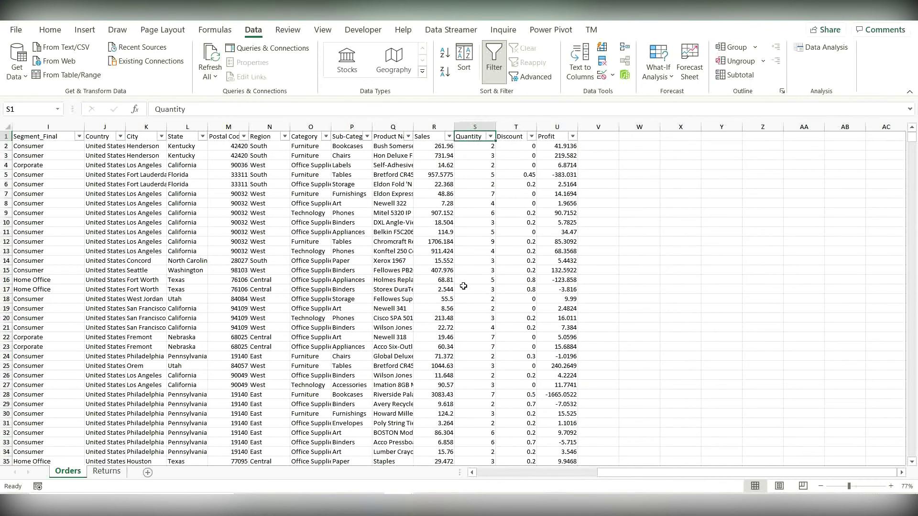
left_click(415, 287)
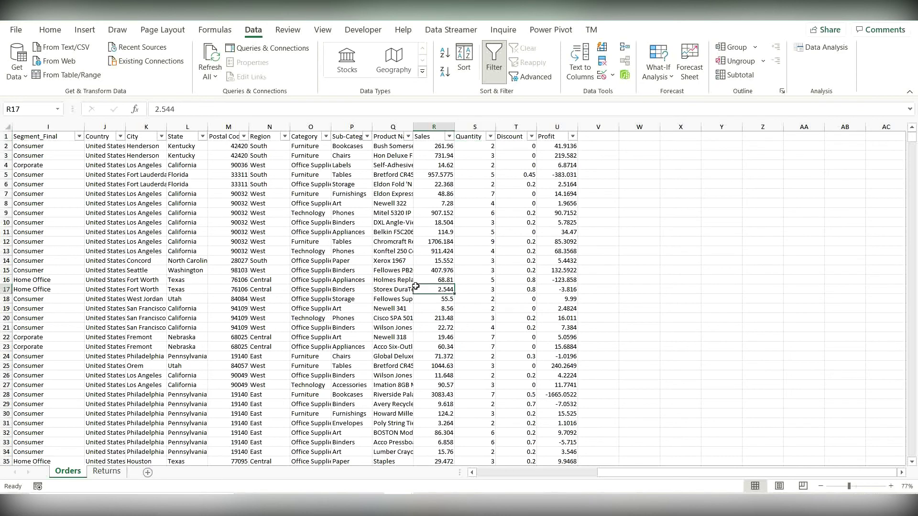
scroll(415, 286, "left", 8)
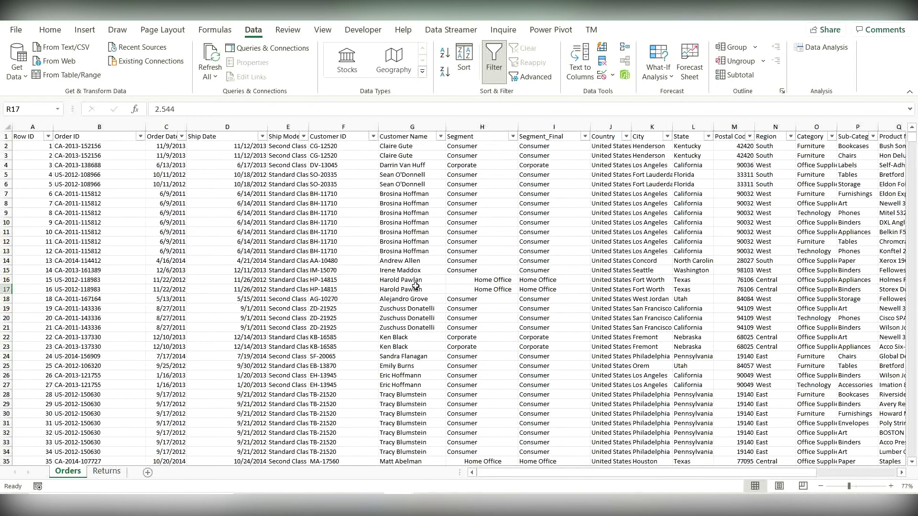
scroll(415, 287, "down", 3)
scroll(416, 287, "up", 3)
left_click(418, 248)
left_click(418, 289)
left_click(415, 316)
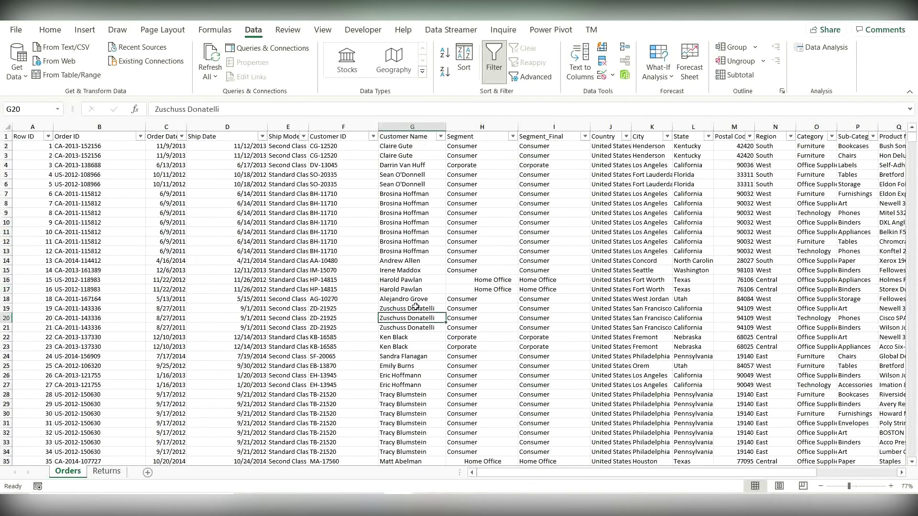